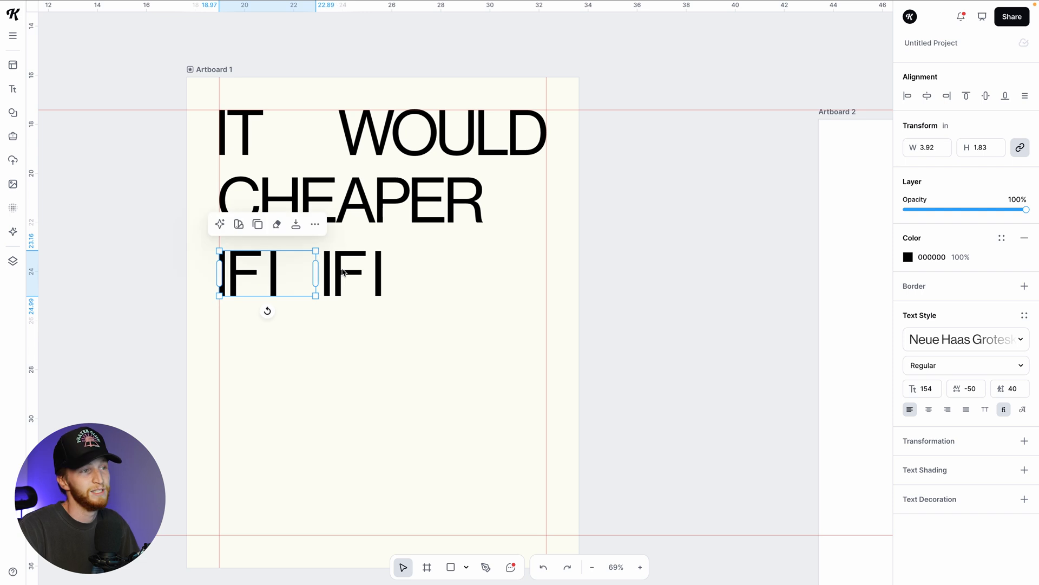
# Change the copied IF I text to JUST, narrow its text box, right-align it and place it at the right margin guide
pyautogui.doubleClick(384, 271)
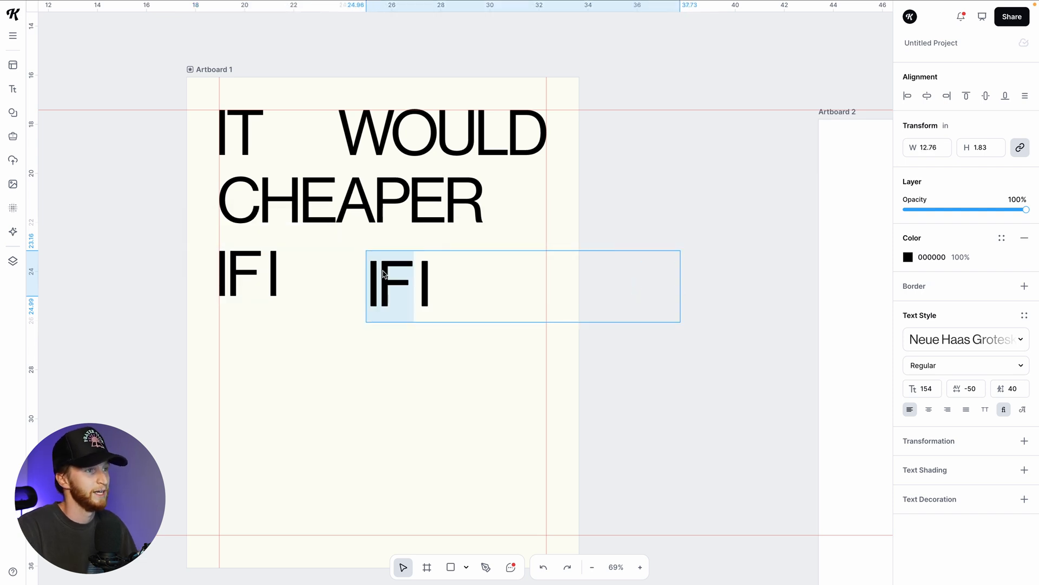
pyautogui.write('JUST')
pyautogui.click(742, 328)
pyautogui.moveTo(681, 275); pyautogui.dragTo(536, 275)
pyautogui.click(948, 410)
pyautogui.moveTo(472, 275); pyautogui.dragTo(483, 274)
pyautogui.click(615, 273)
# Duplicate the CHEAPER line below the IF I line at the left margin and change its text to LIVED
pyautogui.moveTo(418, 204); pyautogui.dragTo(417, 351)
pyautogui.doubleClick(417, 351)
pyautogui.write('LIVED')
pyautogui.click(378, 421)
pyautogui.scroll(-1, 369, 321)
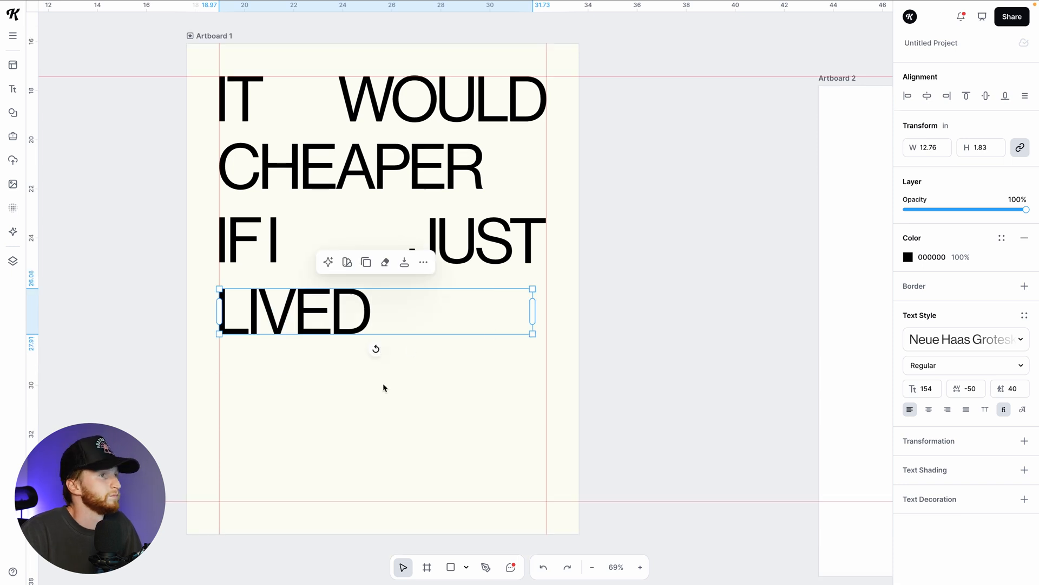
# Duplicate the LIVED line below itself, change the copy to OUTSIDE and right-align it against the right margin guide
pyautogui.moveTo(369, 321); pyautogui.dragTo(369, 407)
pyautogui.doubleClick(369, 406)
pyautogui.write('OUTSIDE')
pyautogui.click(619, 364)
pyautogui.click(929, 410)
pyautogui.click(947, 410)
pyautogui.moveTo(503, 402); pyautogui.dragTo(521, 383)
pyautogui.click(649, 387)
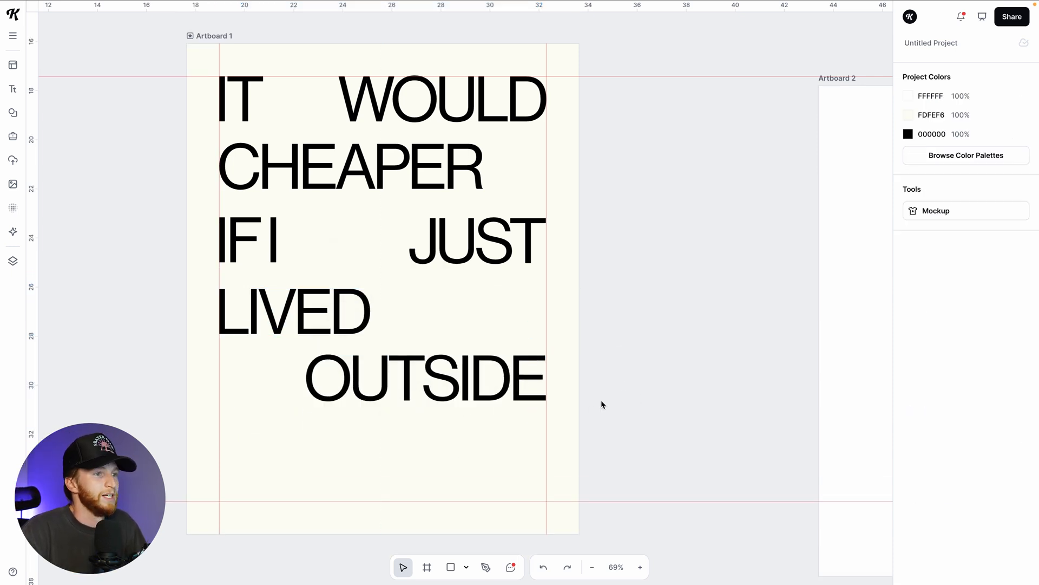
# Scale all the text lines down together to font size 128 and centre the block on the artboard
pyautogui.moveTo(455, 431); pyautogui.dragTo(254, 96)
pyautogui.moveTo(546, 405); pyautogui.dragTo(515, 375)
pyautogui.moveTo(439, 256); pyautogui.dragTo(438, 297)
pyautogui.click(683, 285)
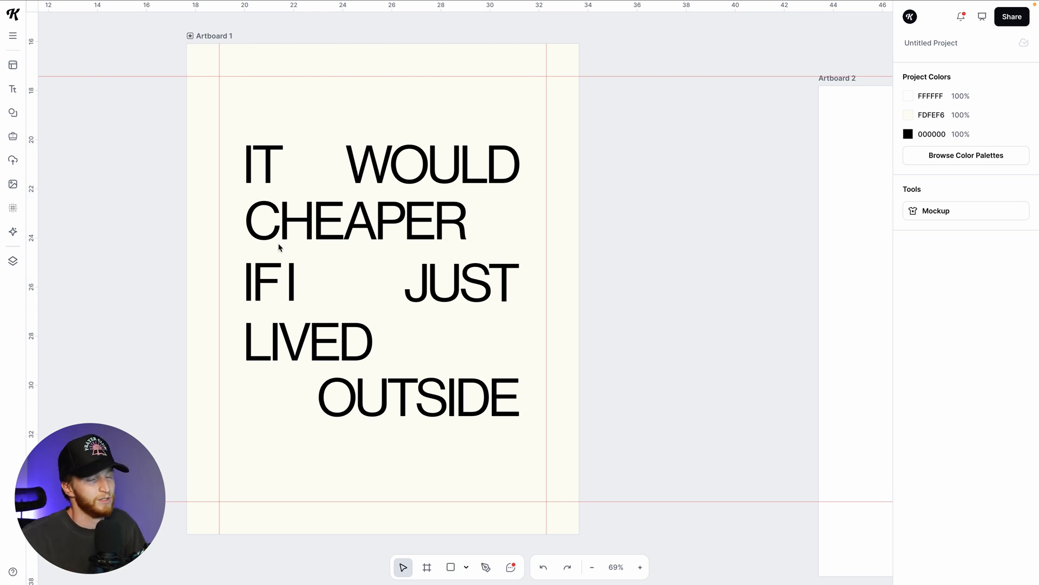
# Browse the image masks among the shape elements and add the portrait rectangle mask to the artboard
pyautogui.click(13, 112)
pyautogui.scroll(-3, 135, 277)
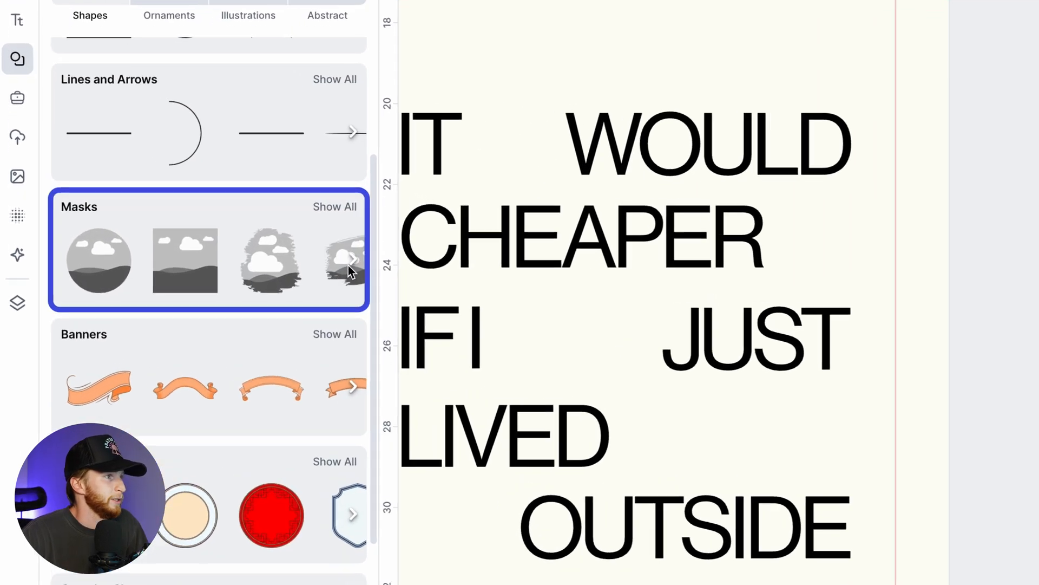
pyautogui.click(216, 228)
pyautogui.click(216, 228)
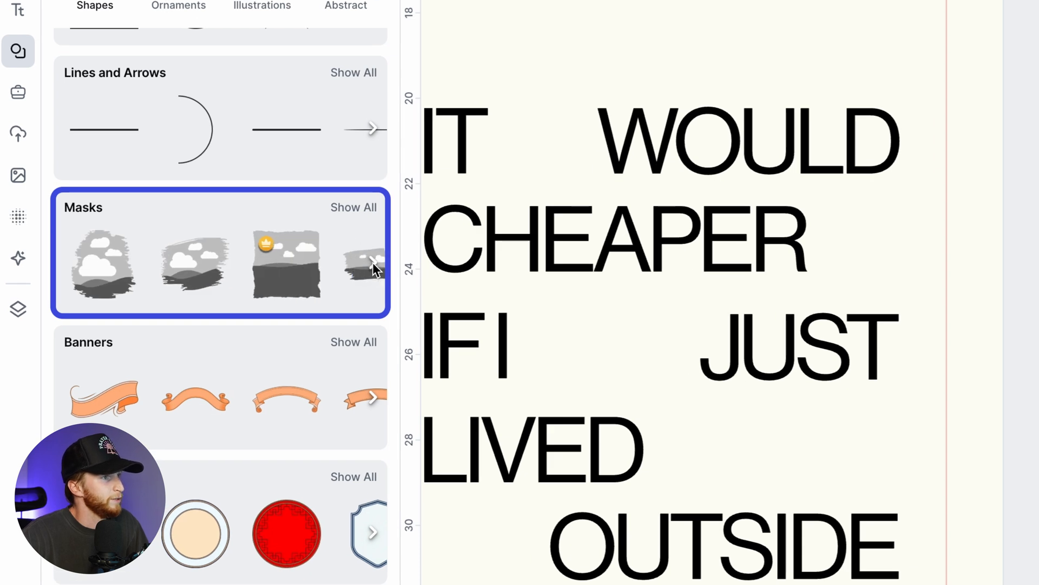
pyautogui.click(217, 228)
pyautogui.click(216, 228)
pyautogui.click(373, 264)
pyautogui.click(373, 265)
pyautogui.click(373, 265)
pyautogui.click(372, 264)
pyautogui.click(373, 264)
pyautogui.click(373, 265)
pyautogui.click(373, 264)
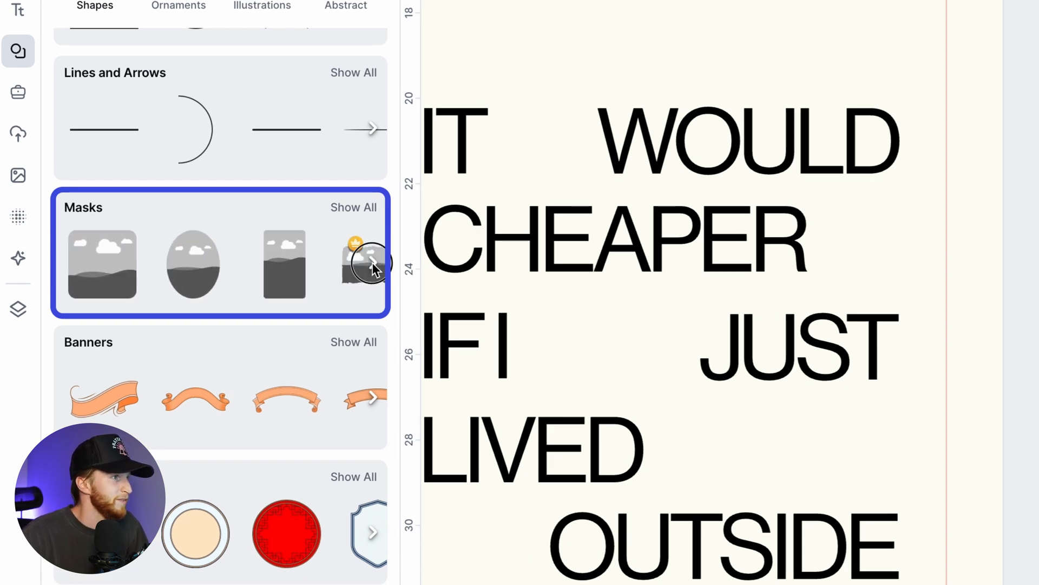
pyautogui.click(373, 264)
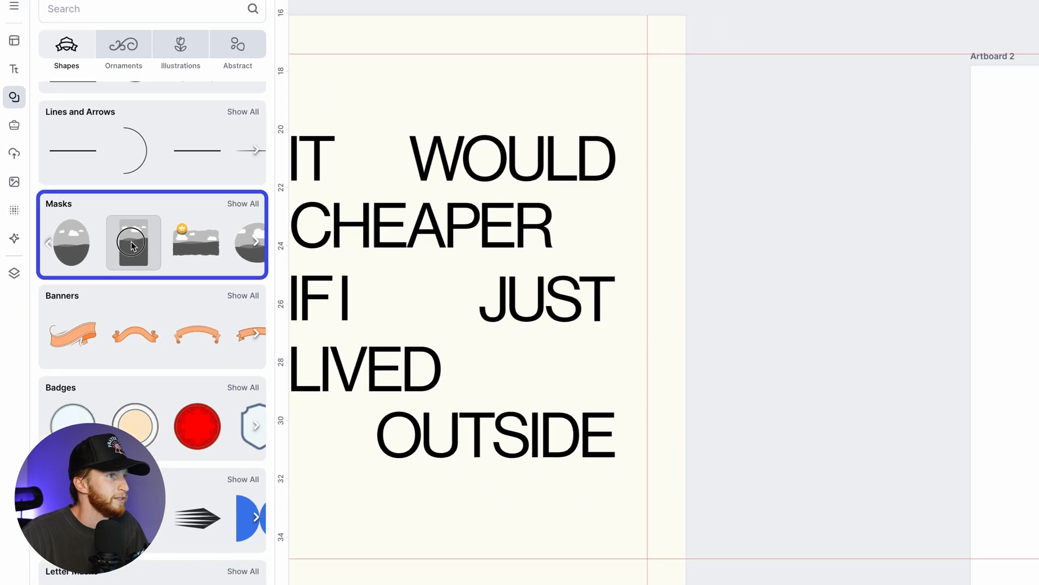
pyautogui.click(225, 274)
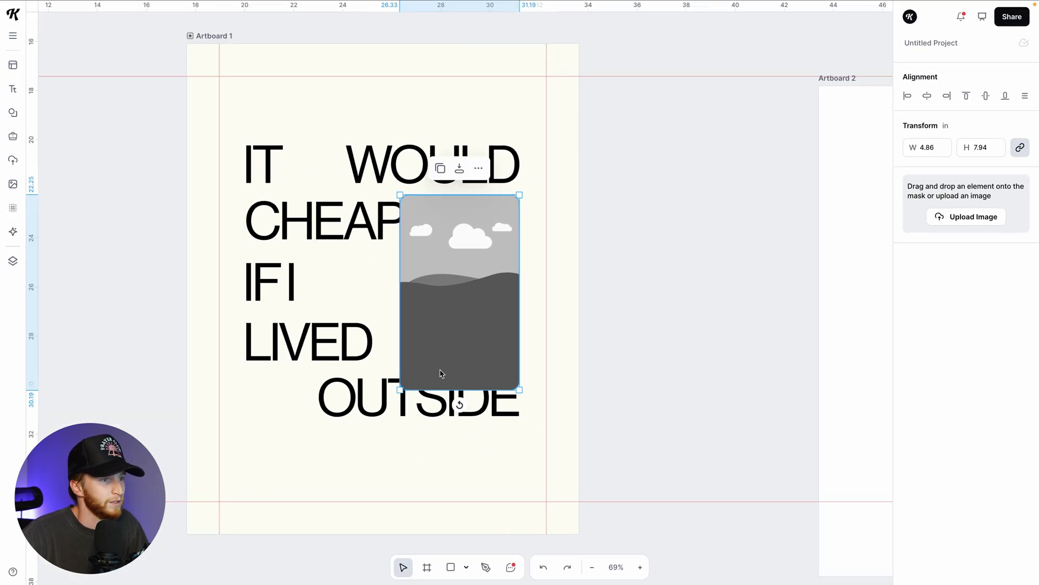
# Rotate the mask a quarter turn to landscape and scale it down to about 1.83 by 2.99 in
pyautogui.moveTo(460, 407); pyautogui.dragTo(374, 283)
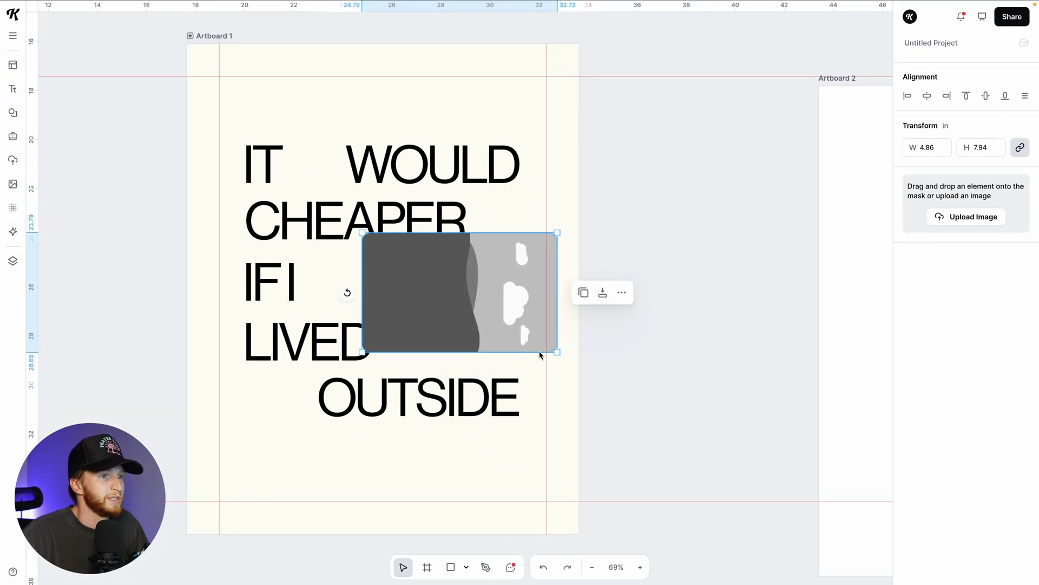
pyautogui.moveTo(559, 355); pyautogui.dragTo(515, 334)
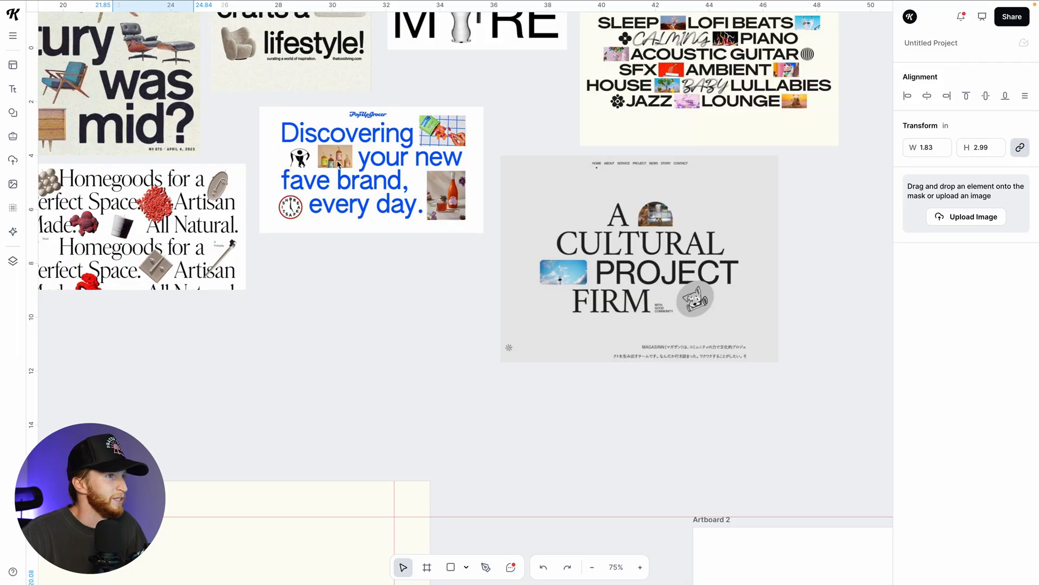
# Check the reference designs, then shift WOULD to the right and space the mask evenly between IT and WOULD
pyautogui.scroll(2, 228, 225)
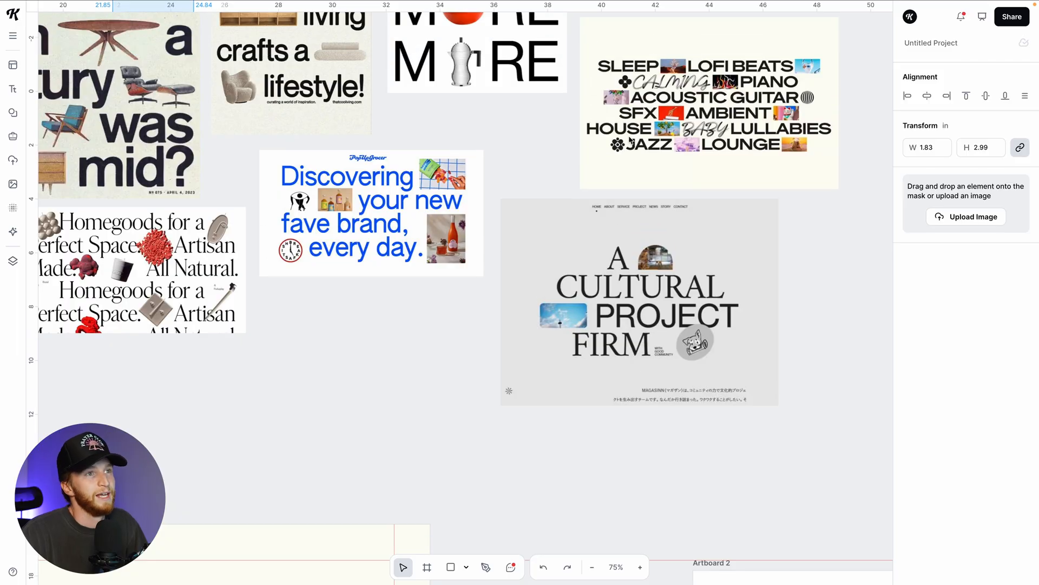
pyautogui.scroll(10, 629, 139)
pyautogui.scroll(-3, 647, 150)
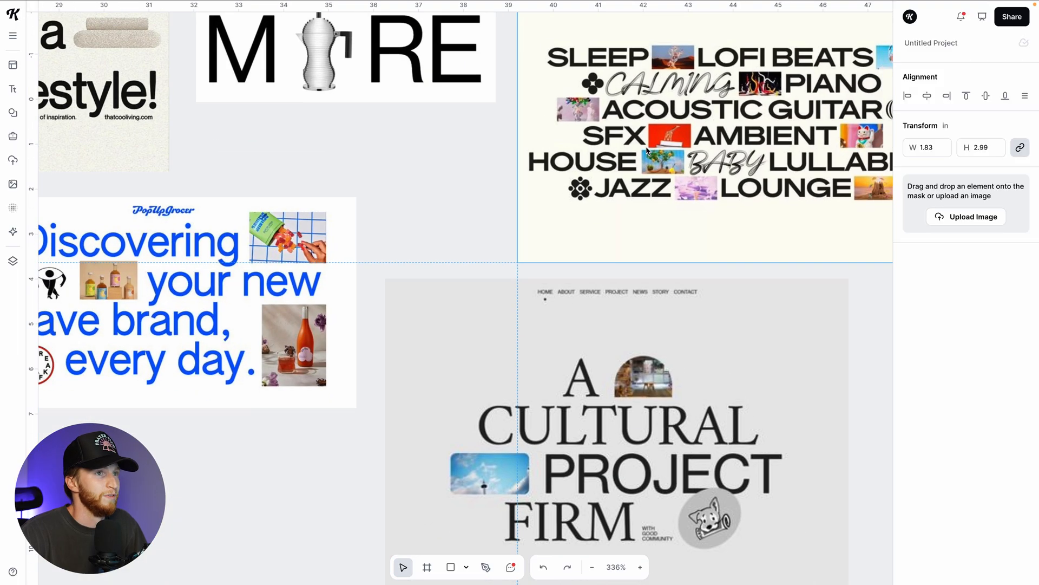
pyautogui.scroll(-10, 647, 150)
pyautogui.scroll(-5, 460, 358)
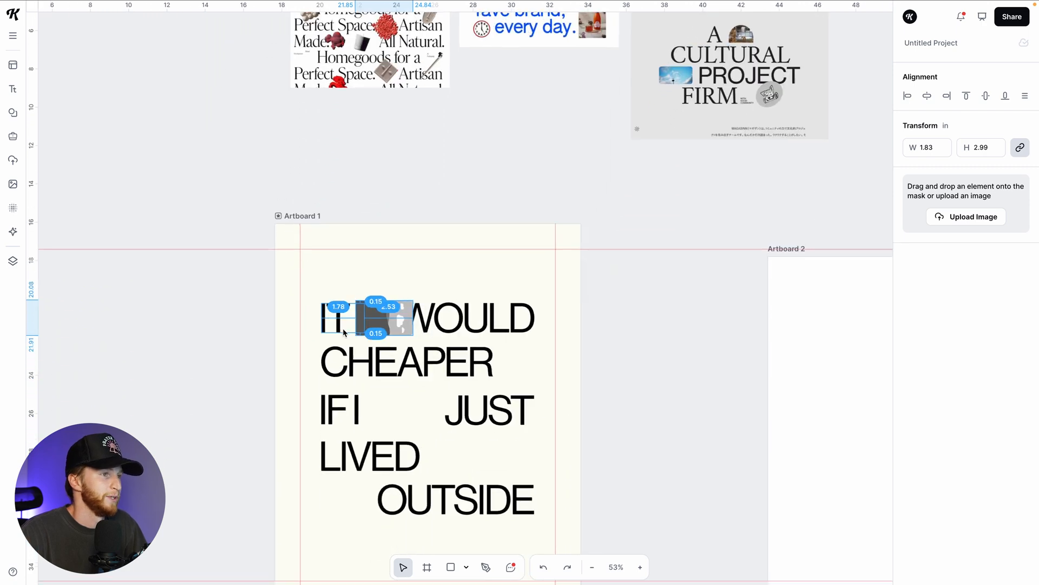
pyautogui.scroll(5, 343, 328)
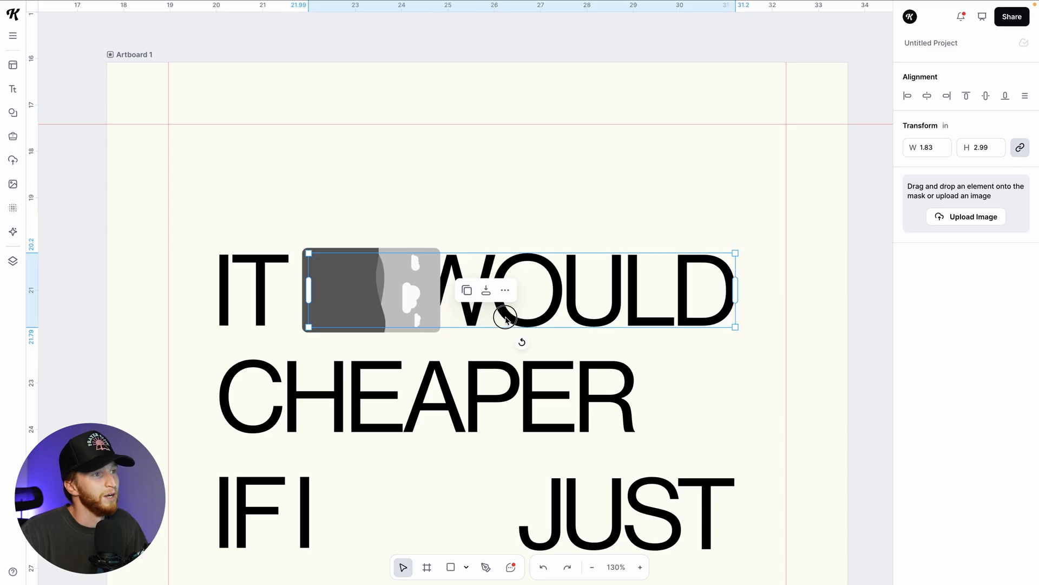
pyautogui.click(539, 311)
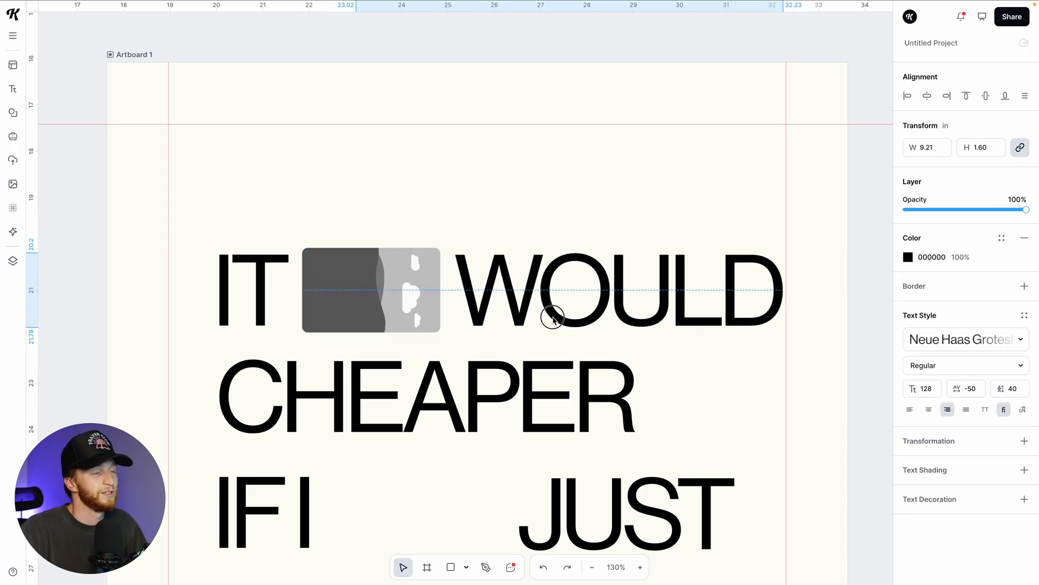
pyautogui.click(551, 315)
pyautogui.moveTo(372, 302); pyautogui.dragTo(389, 302)
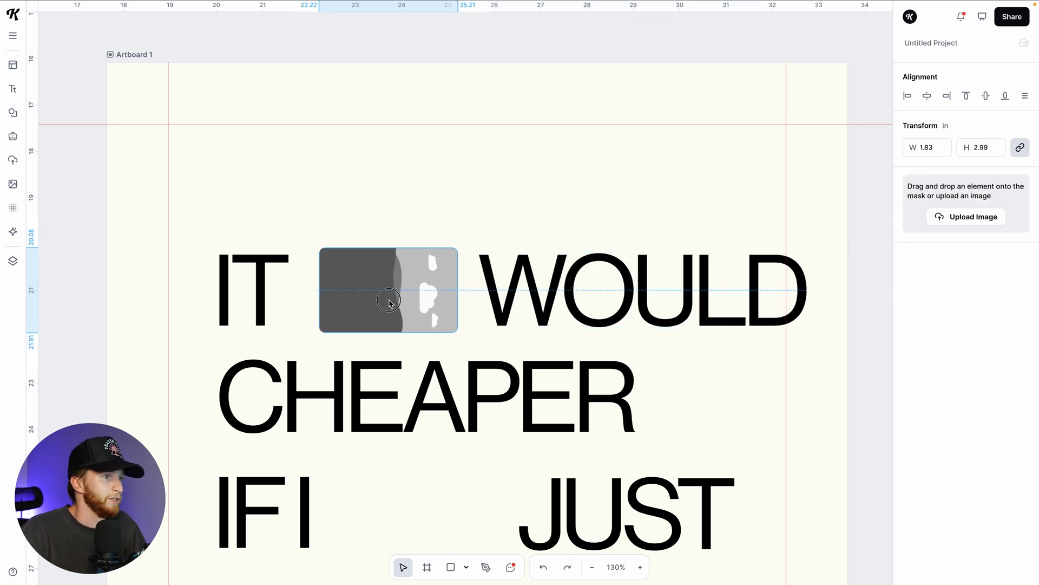
# Search the stock photos for "grass"
pyautogui.click(13, 184)
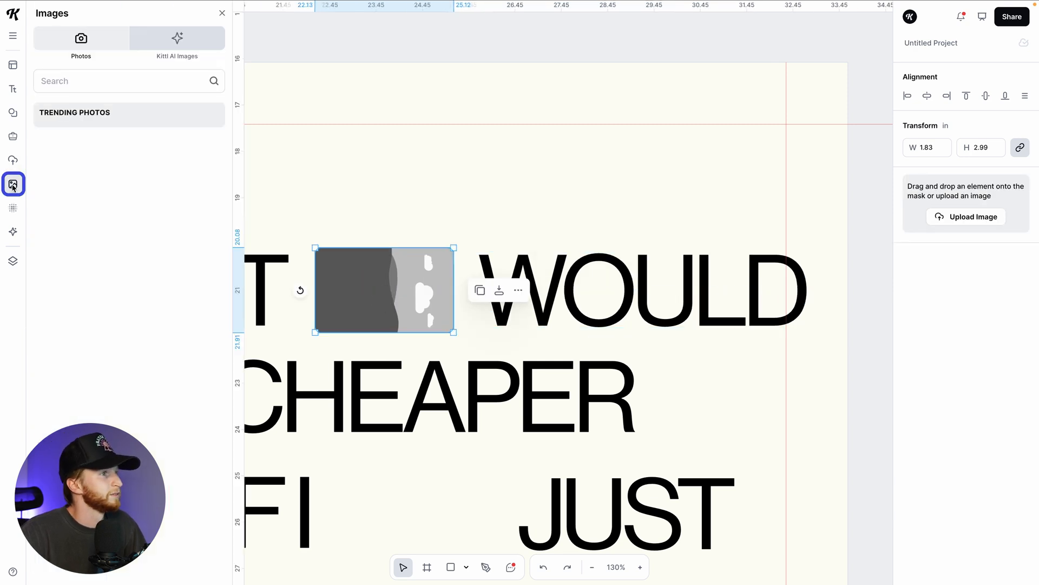
pyautogui.click(68, 79)
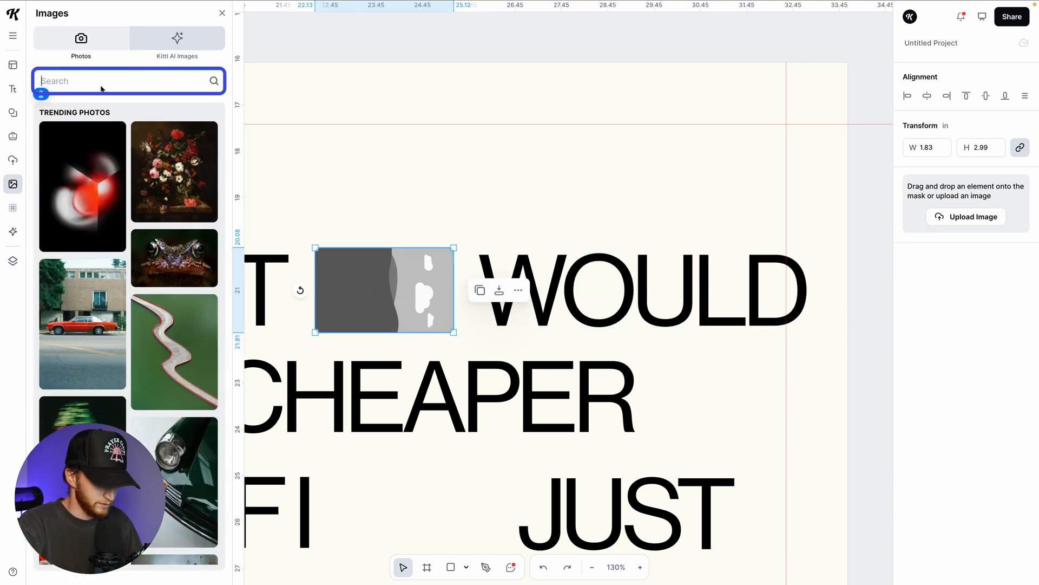
pyautogui.write('grass')
pyautogui.press('Return')
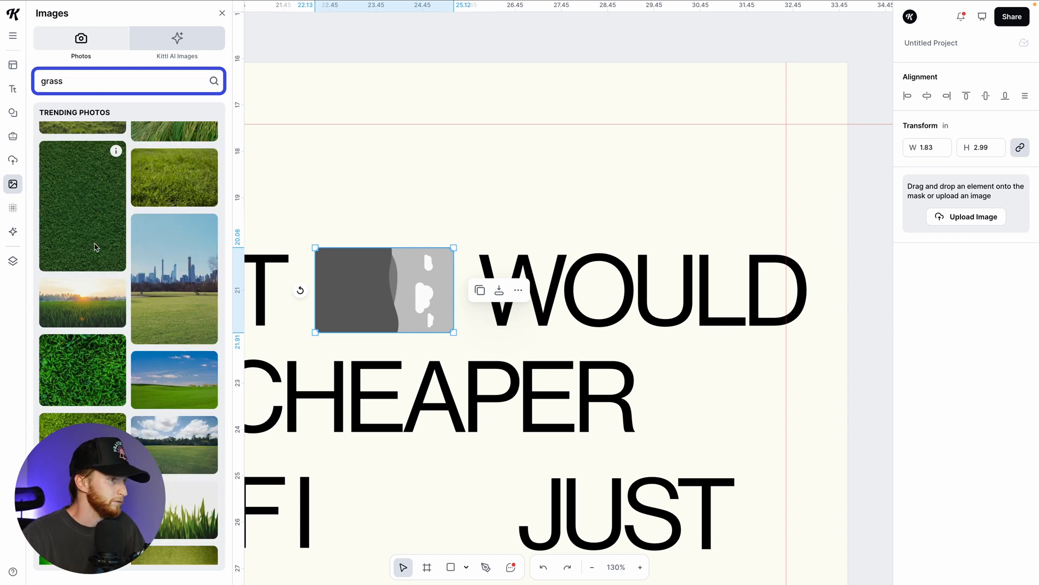
# Place the dark green turf photo inside the mask between IT and WOULD
pyautogui.click(94, 247)
pyautogui.moveTo(417, 302); pyautogui.dragTo(401, 292)
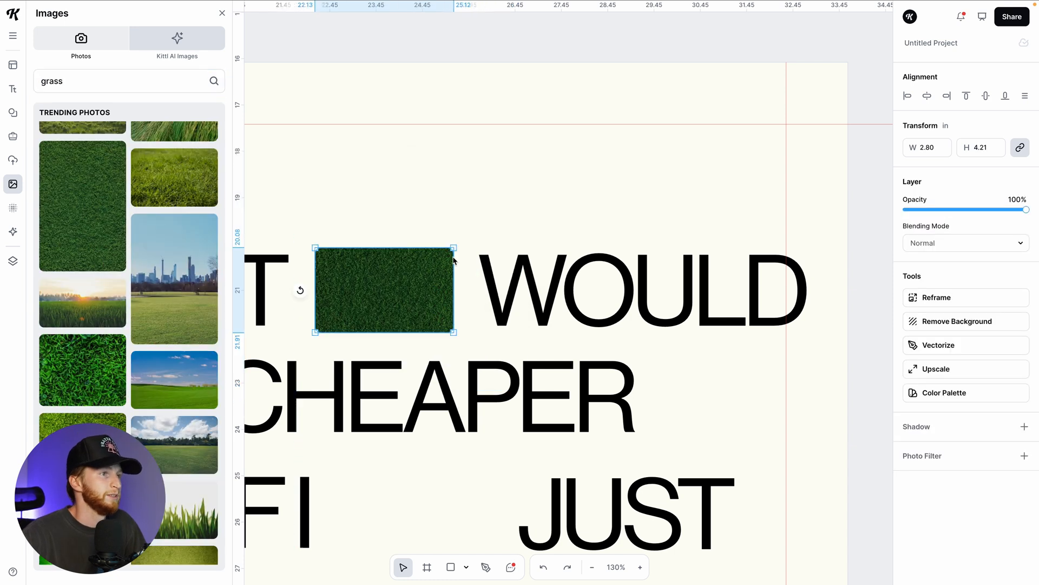
pyautogui.moveTo(401, 291); pyautogui.dragTo(401, 291)
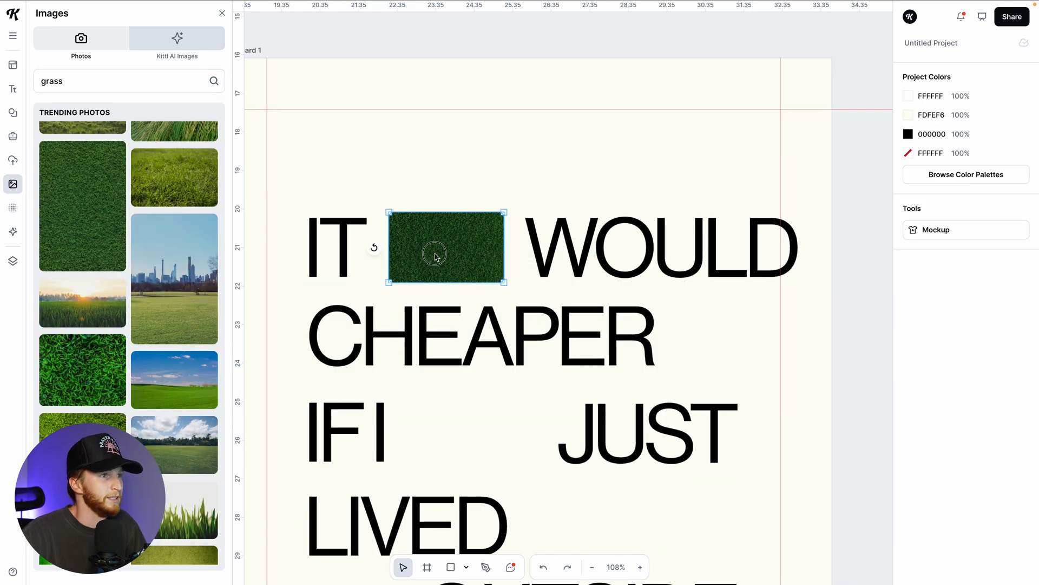
# Nudge the masked image slightly right and add the wild meadow grass photo to the artboard over WOULD
pyautogui.moveTo(436, 255); pyautogui.dragTo(438, 255)
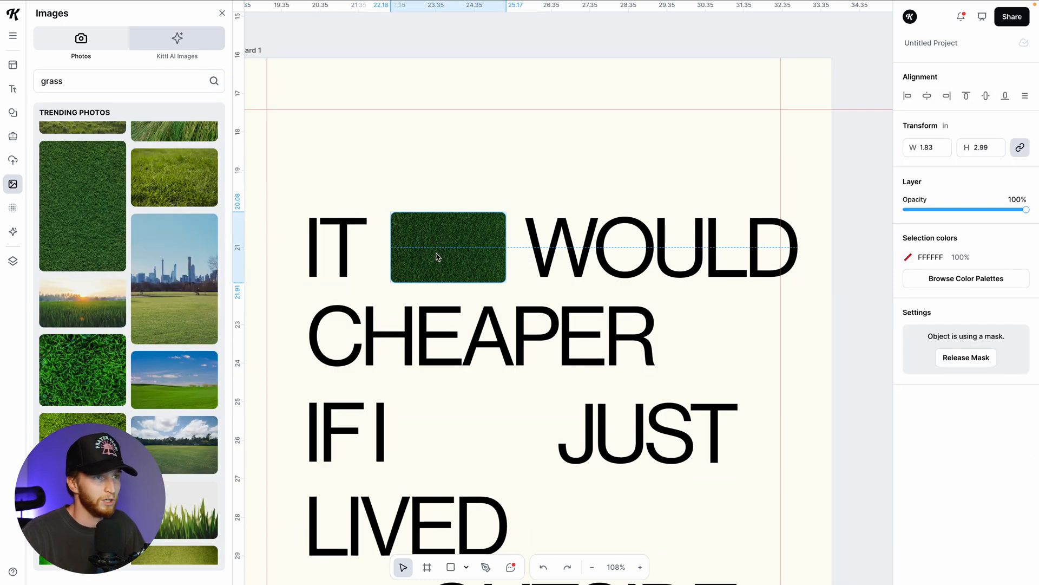
pyautogui.scroll(-10, 436, 256)
pyautogui.scroll(3, 436, 258)
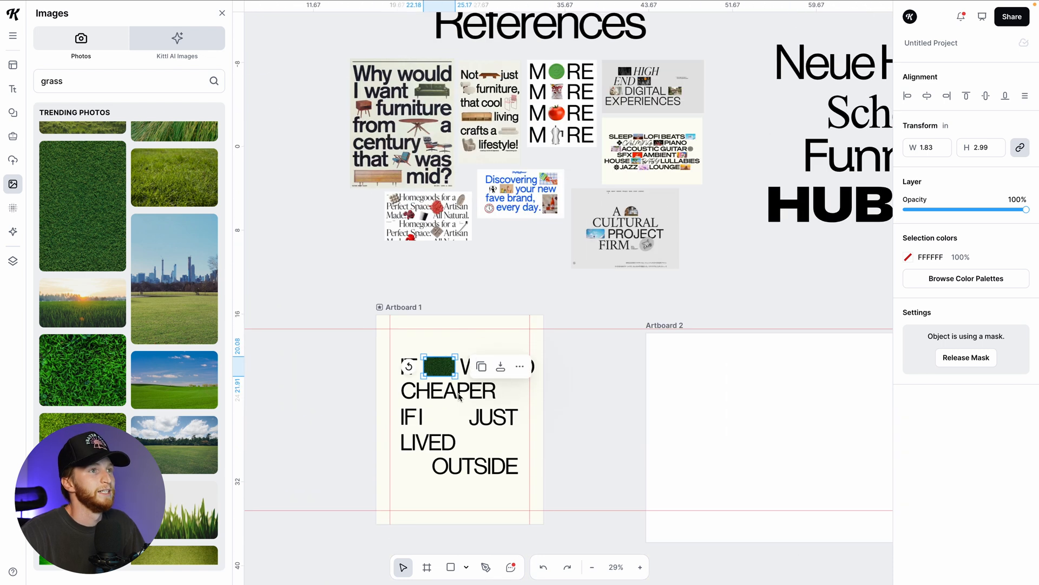
pyautogui.scroll(2, 459, 397)
pyautogui.scroll(5, 459, 397)
pyautogui.scroll(-5, 165, 352)
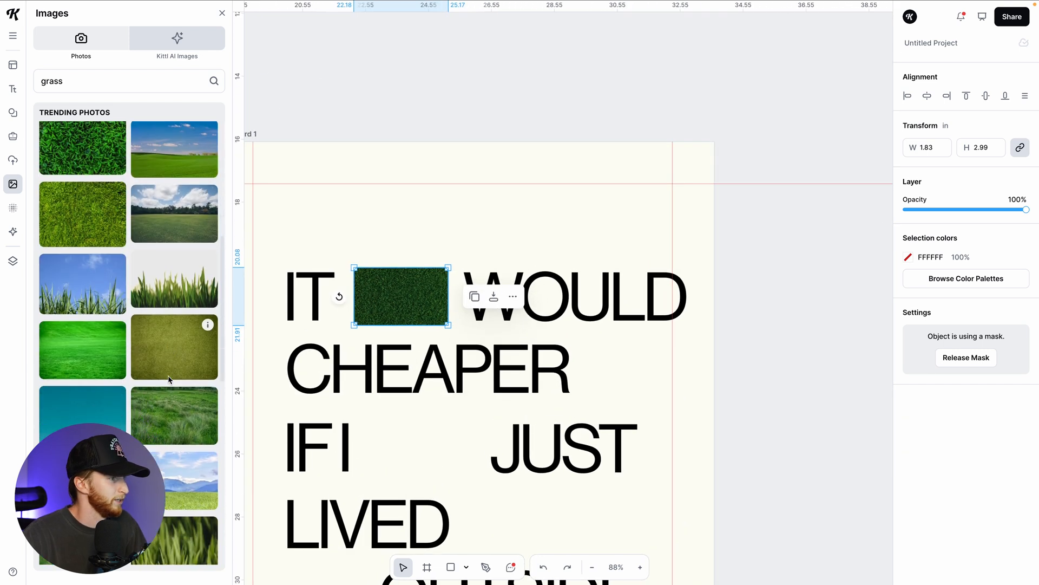
pyautogui.moveTo(165, 374); pyautogui.dragTo(389, 356)
pyautogui.moveTo(478, 265); pyautogui.dragTo(566, 228)
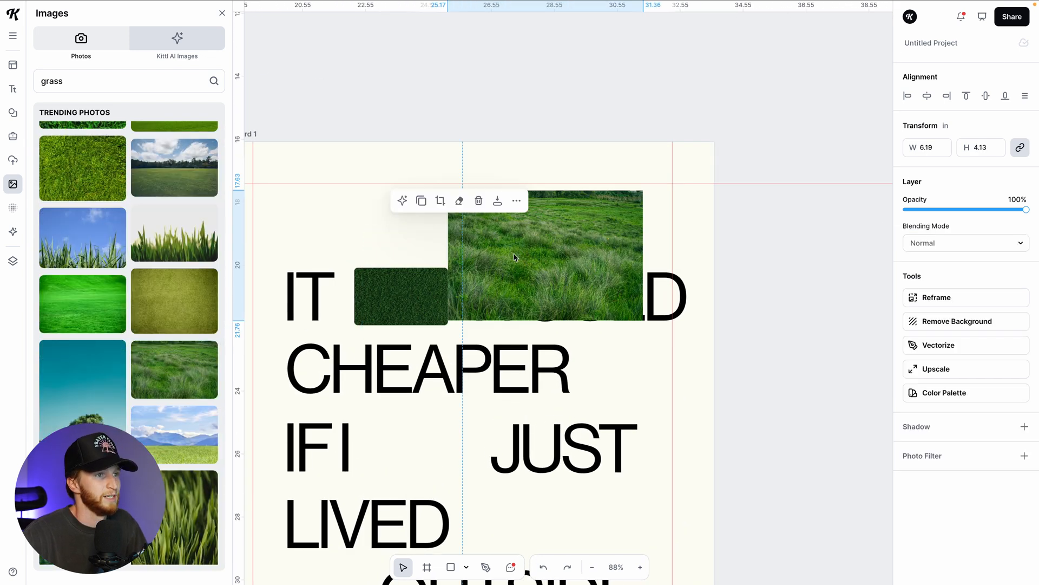
# Release the mask, delete the dark turf photo and put the meadow grass photo into the mask instead
pyautogui.scroll(3, 364, 304)
pyautogui.click(413, 312)
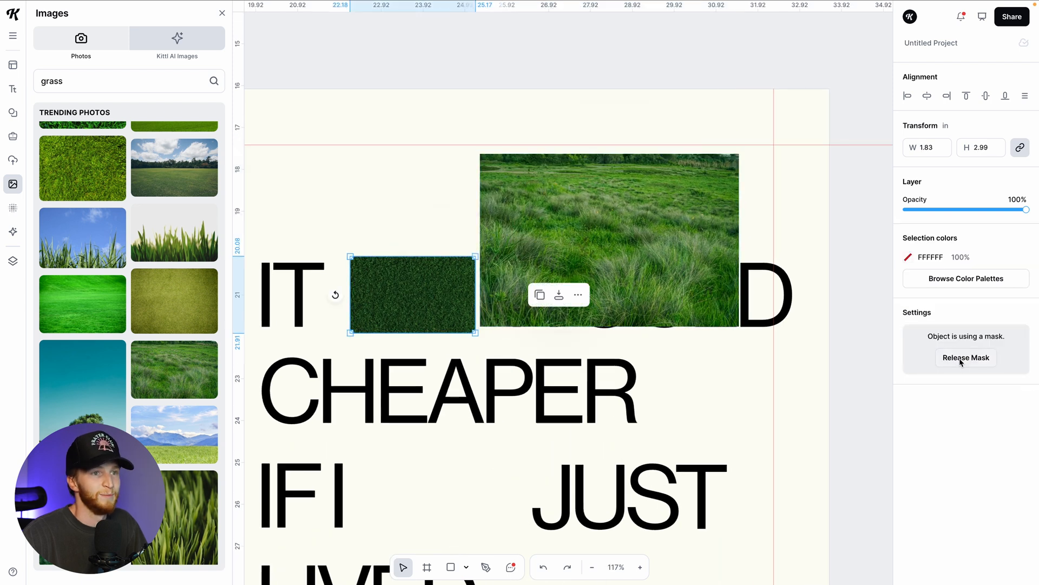
pyautogui.click(961, 361)
pyautogui.press('Delete')
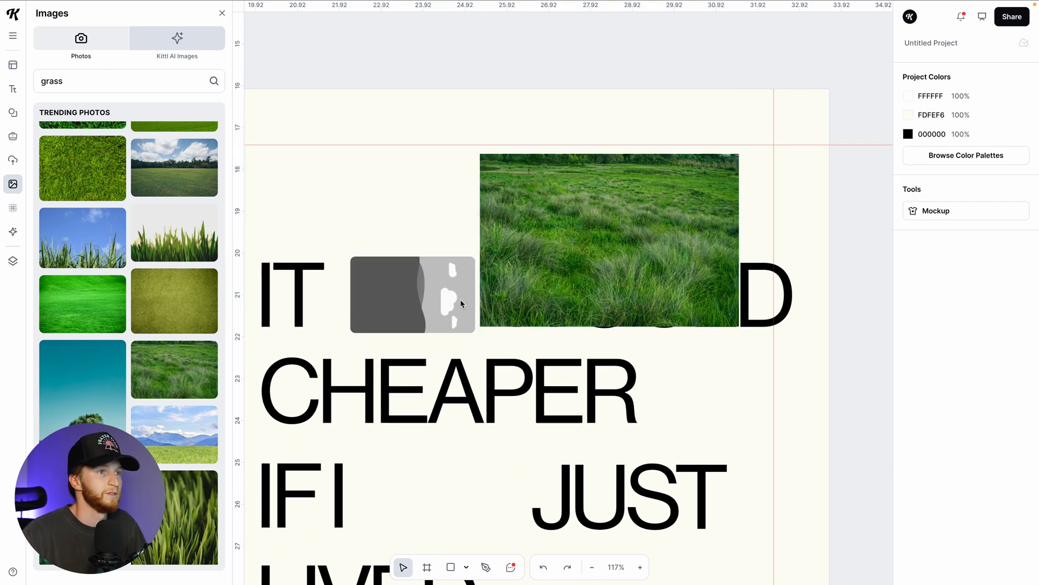
pyautogui.moveTo(673, 257); pyautogui.dragTo(414, 303)
pyautogui.click(550, 225)
# Duplicate the masked grass image to the left of OUTSIDE, then release the copy's mask and remove its photo
pyautogui.scroll(-3, 541, 260)
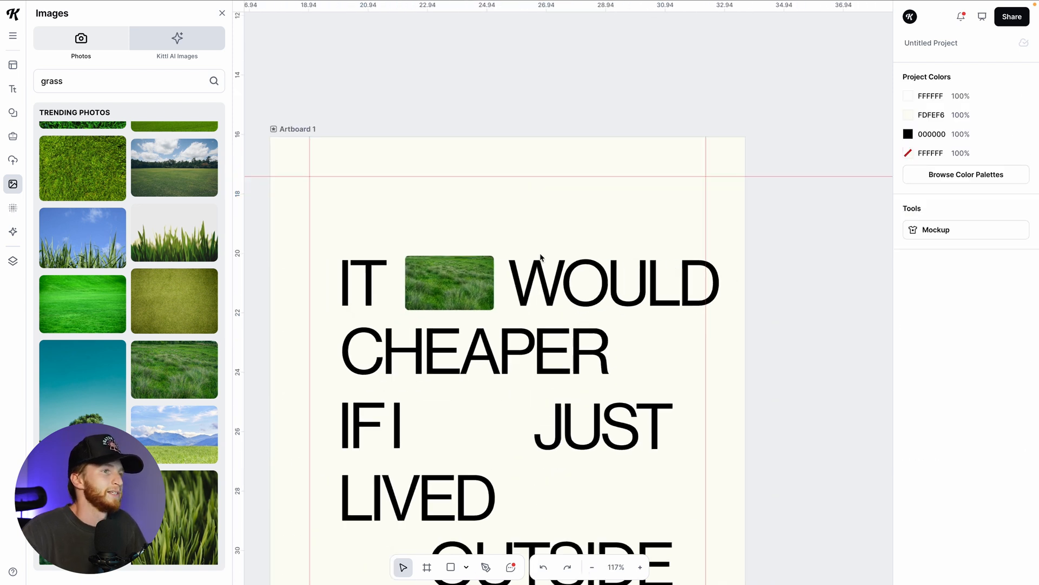
pyautogui.scroll(-1, 542, 258)
pyautogui.moveTo(429, 256); pyautogui.dragTo(364, 494)
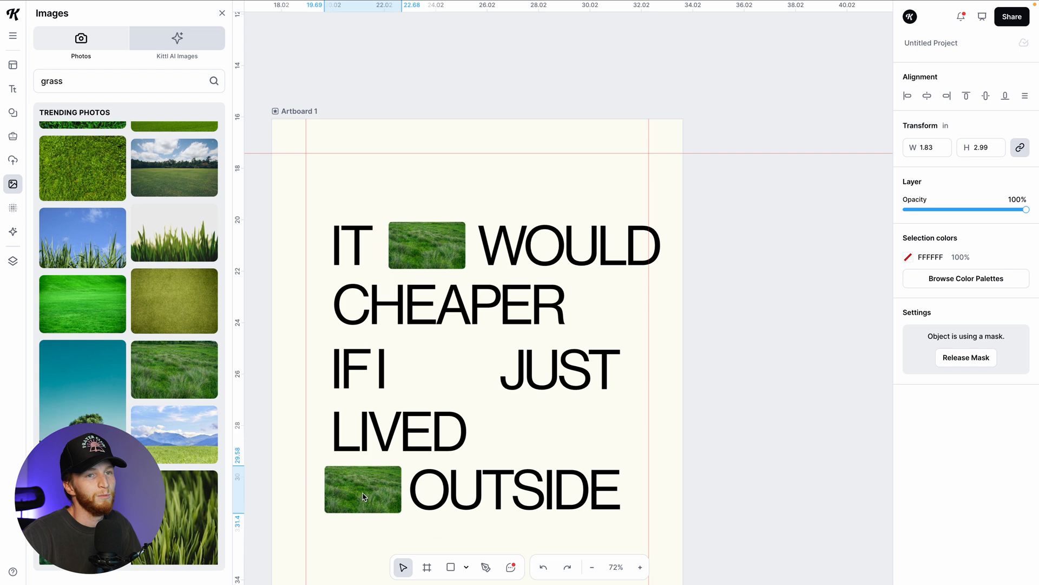
pyautogui.click(964, 358)
pyautogui.click(401, 548)
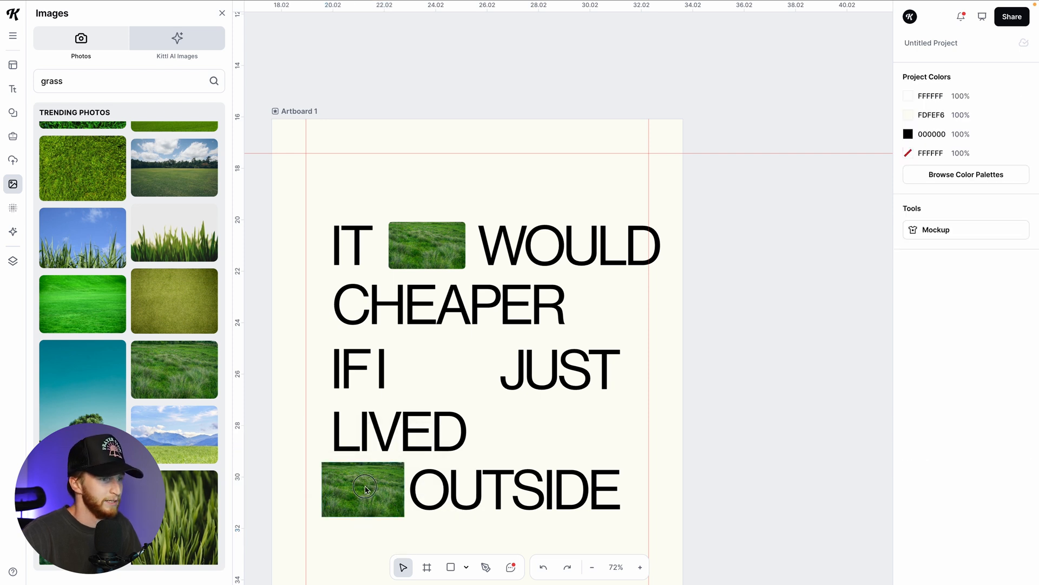
# Search the stock photos for "sky" and place the blue sky over green field photo into the mask beside OUTSIDE
pyautogui.click(134, 81)
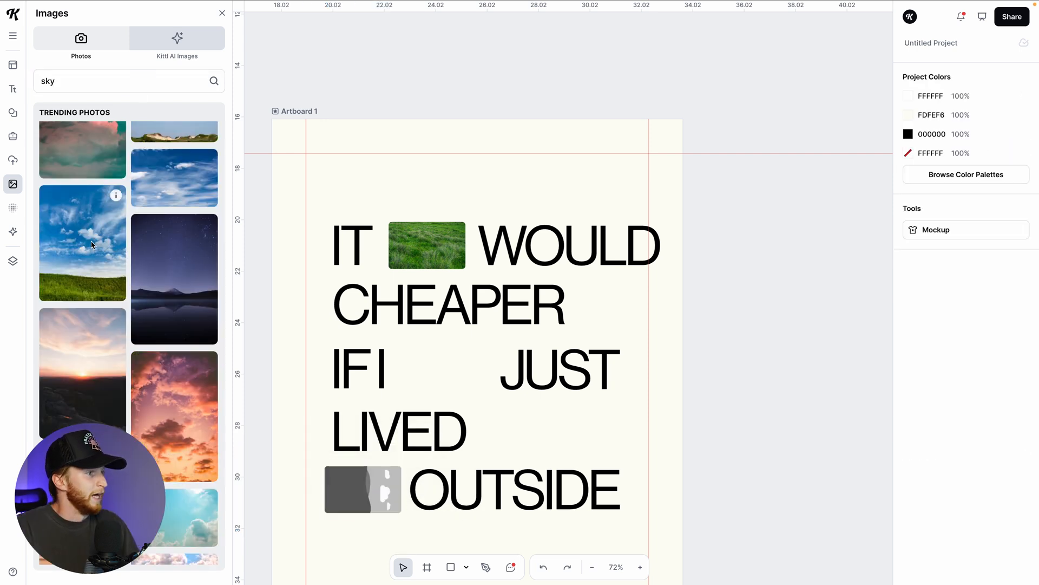
pyautogui.click(84, 243)
pyautogui.moveTo(451, 328); pyautogui.dragTo(368, 508)
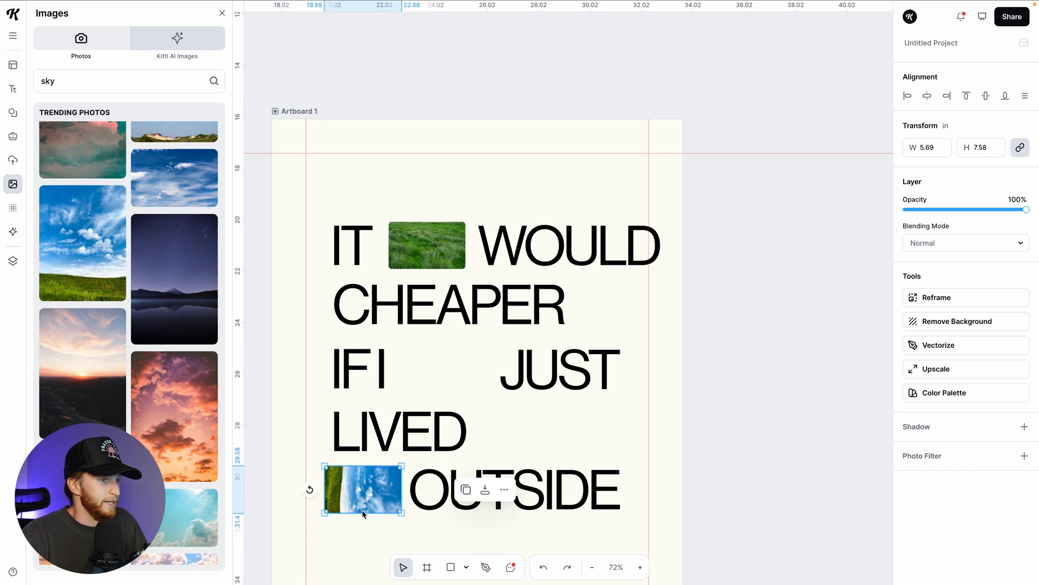
pyautogui.scroll(5, 361, 496)
pyautogui.scroll(-1, 363, 506)
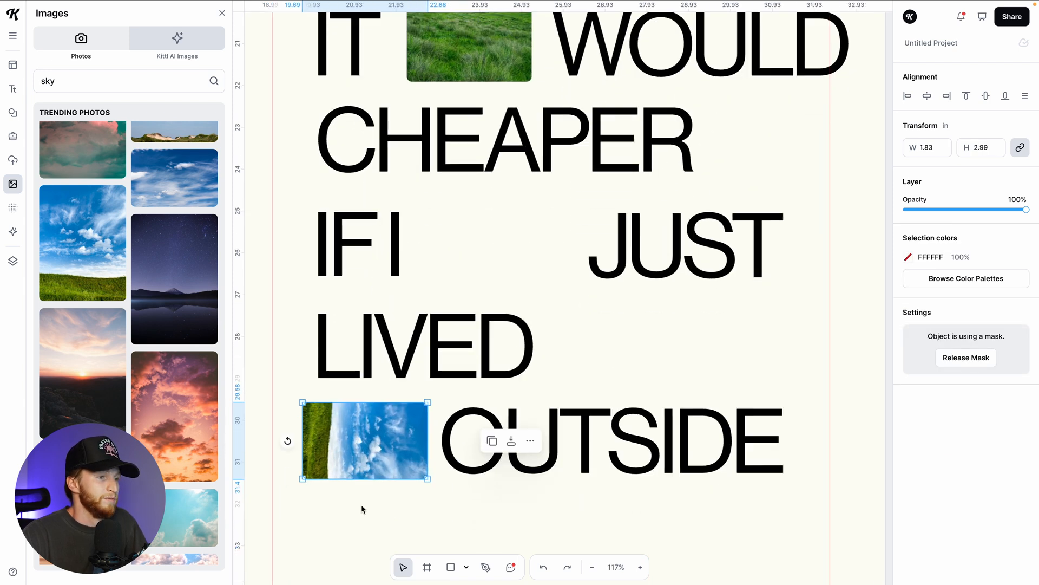
pyautogui.hscroll(1, 290, 446)
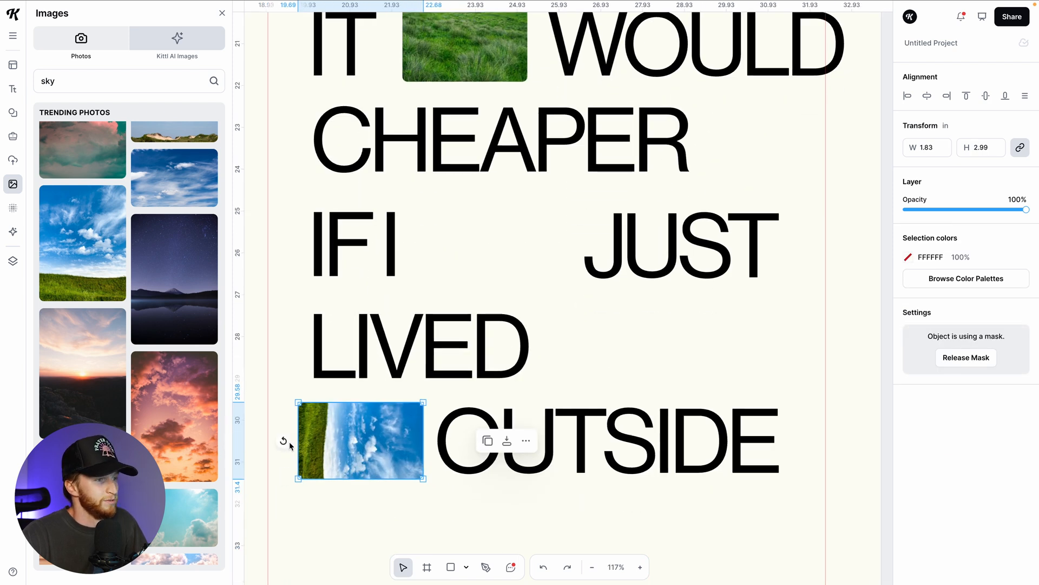
# Rotate the masked sky photo beside OUTSIDE upright and reposition it so blue sky with clouds fills the frame
pyautogui.doubleClick(345, 442)
pyautogui.moveTo(284, 443); pyautogui.dragTo(428, 531)
pyautogui.moveTo(377, 468); pyautogui.dragTo(378, 480)
pyautogui.click(444, 482)
pyautogui.scroll(-5, 441, 485)
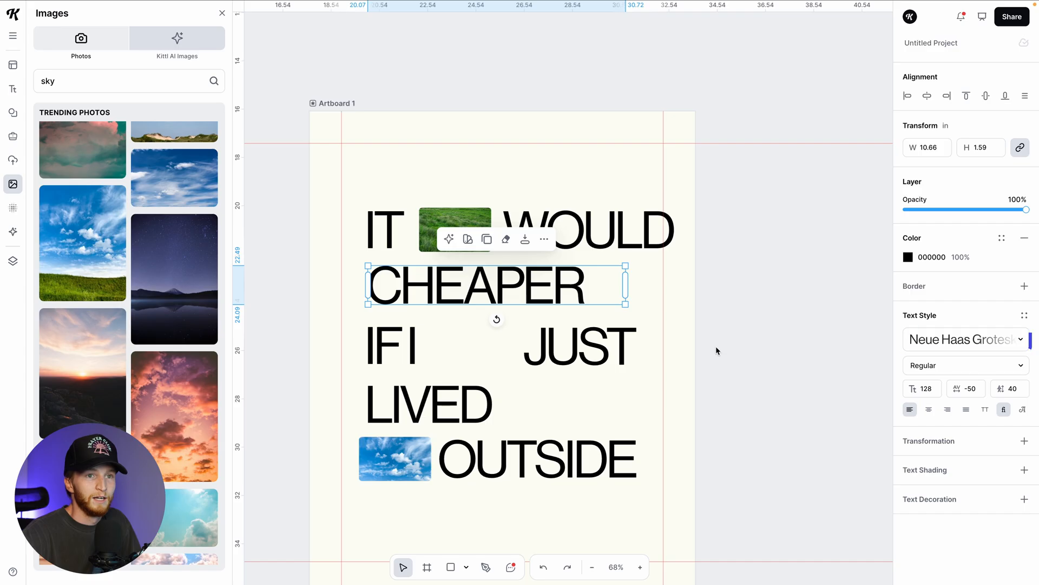
# Change the typeface of CHEAPER to Scheherazade and enlarge it to font size 185
pyautogui.click(962, 342)
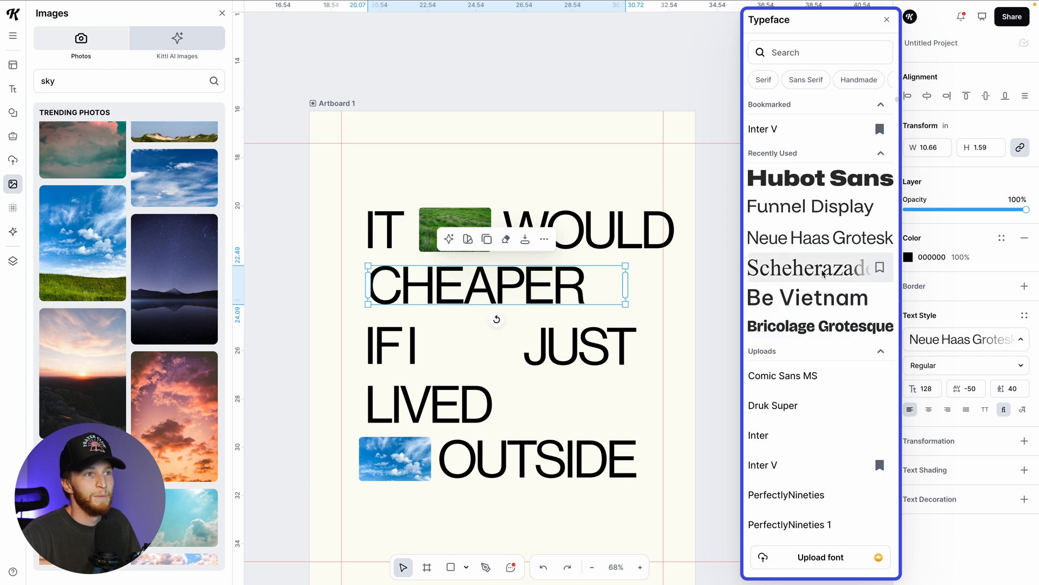
pyautogui.click(844, 262)
pyautogui.click(700, 291)
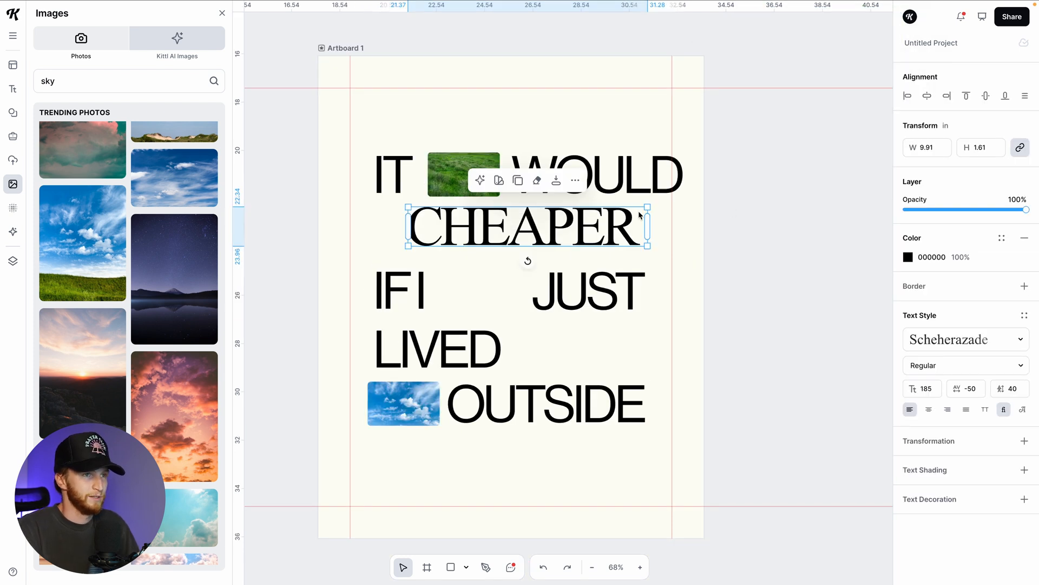
# Overlay CHEAPER on WOULD to match the letter heights and scale CHEAPER down to font size 179
pyautogui.scroll(5, 639, 215)
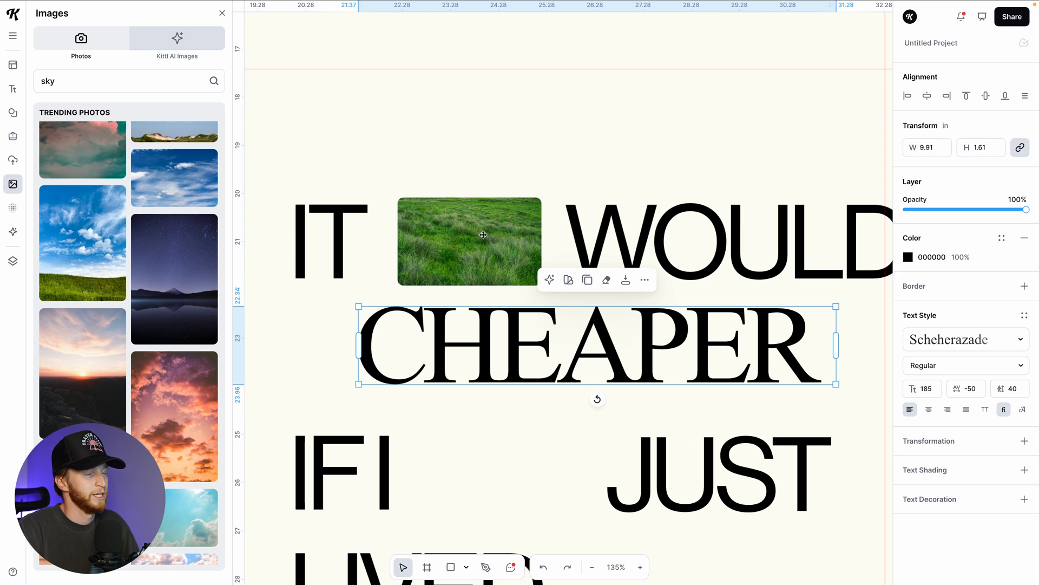
pyautogui.hscroll(3, 484, 234)
pyautogui.hscroll(-3, 547, 227)
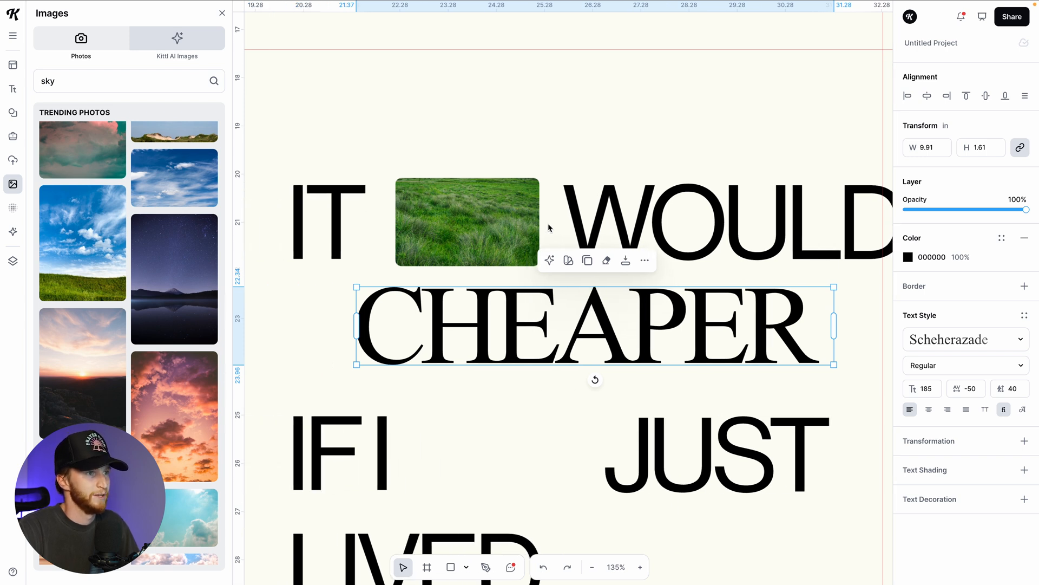
pyautogui.click(486, 221)
pyautogui.click(604, 316)
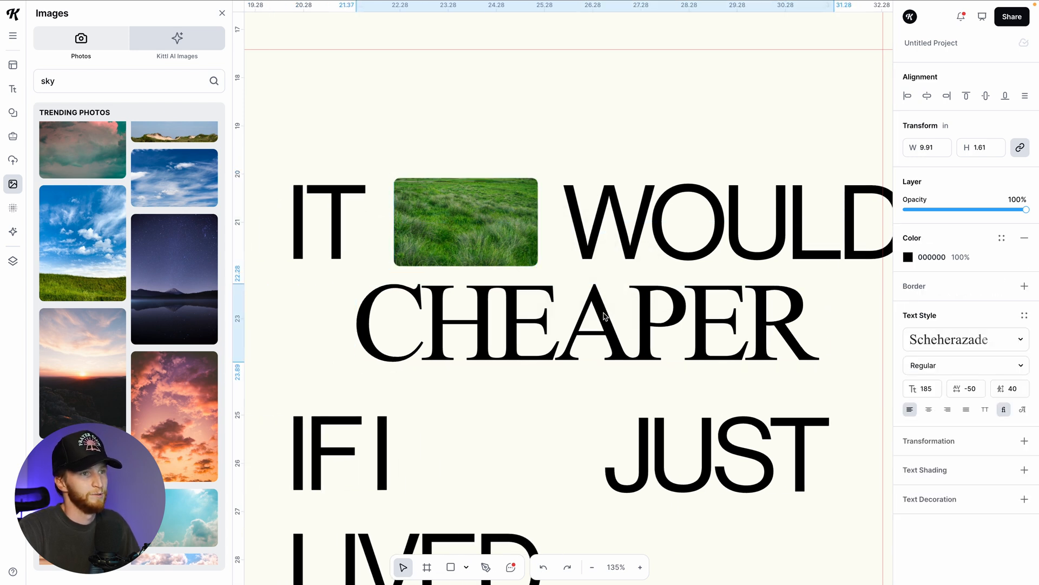
pyautogui.hscroll(1, 603, 317)
pyautogui.moveTo(605, 320); pyautogui.dragTo(582, 212)
pyautogui.scroll(5, 637, 224)
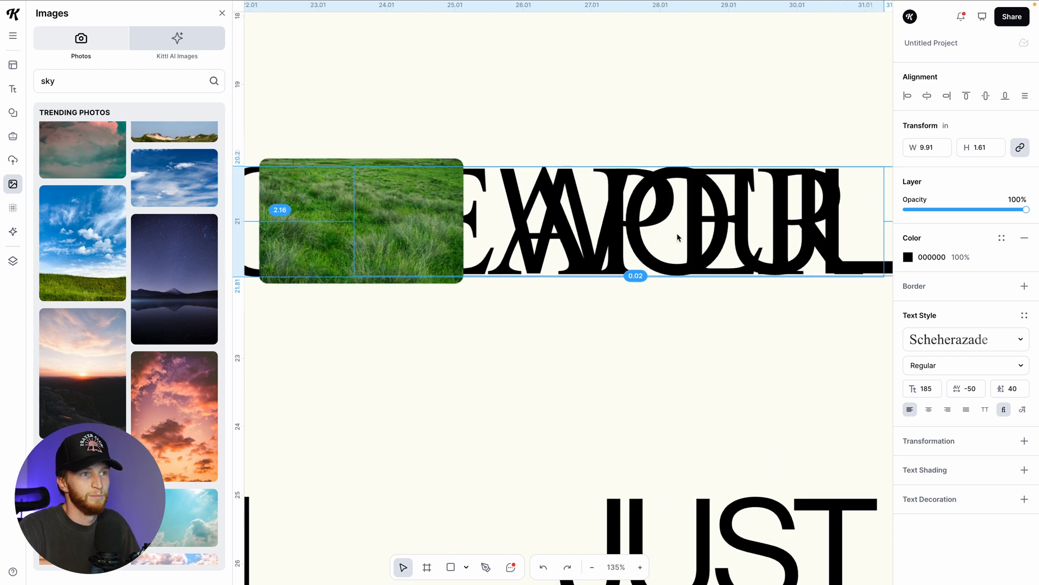
pyautogui.moveTo(885, 279); pyautogui.dragTo(866, 277)
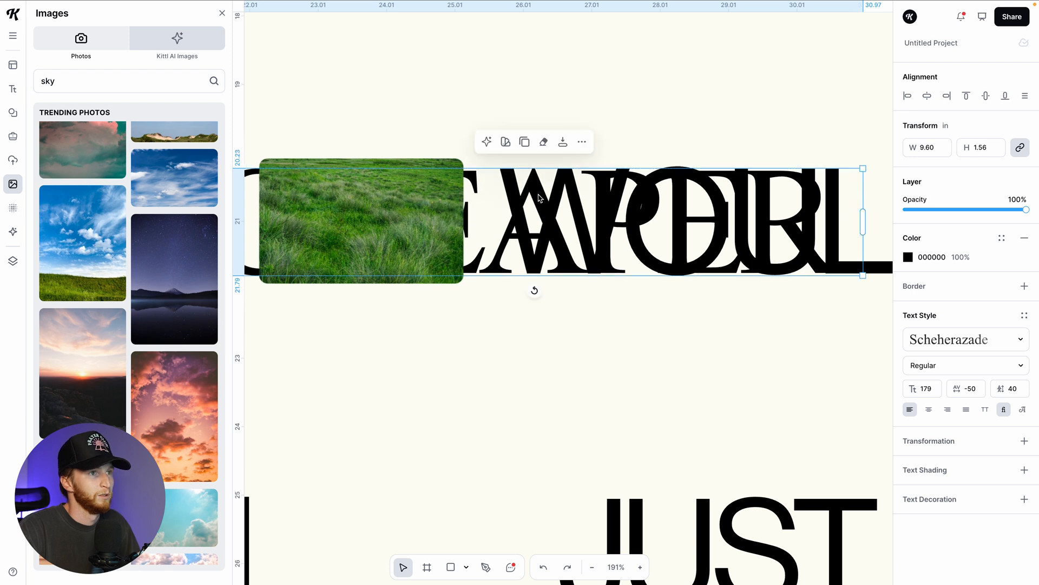
# Move CHEAPER back beneath the IT and WOULD line
pyautogui.moveTo(538, 198); pyautogui.dragTo(542, 322)
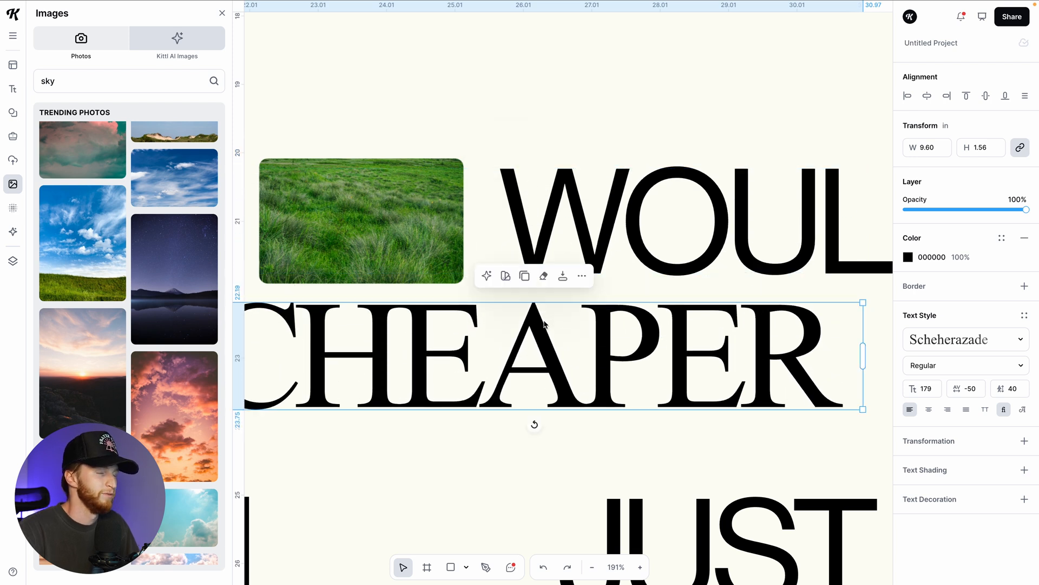
pyautogui.scroll(-5, 543, 321)
pyautogui.click(302, 348)
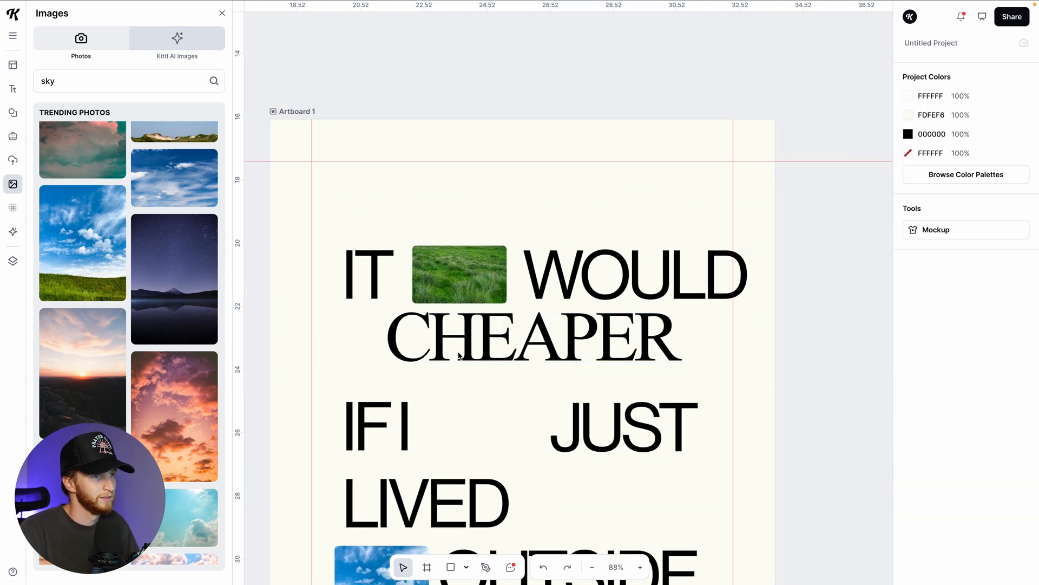
# Group IT, the grass photo and WOULD, and centre that line and CHEAPER horizontally on the artboard
pyautogui.click(633, 279)
pyautogui.press('super+g')
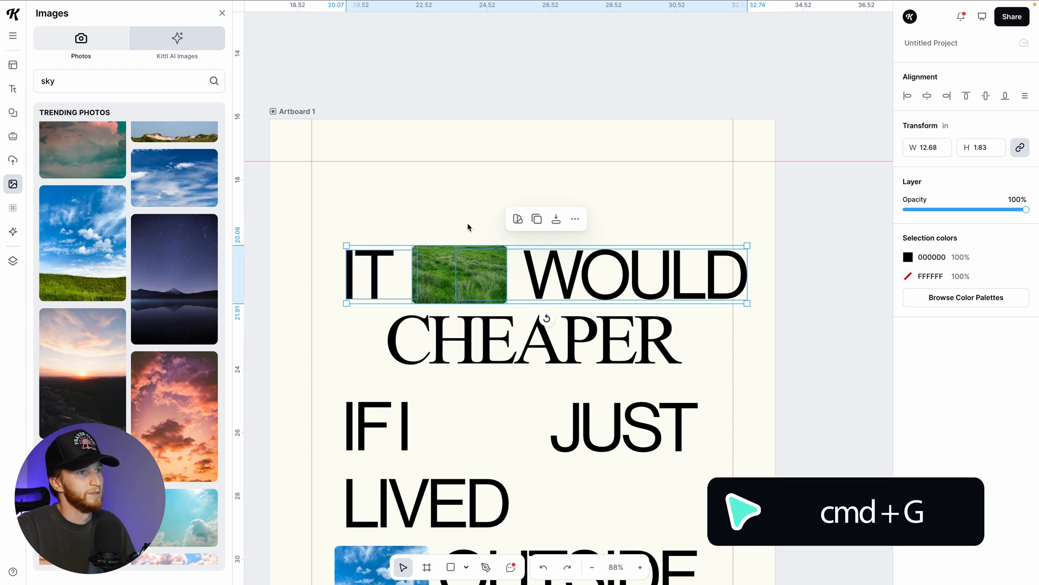
pyautogui.moveTo(469, 228); pyautogui.dragTo(588, 371)
pyautogui.press('super+g')
pyautogui.click(928, 96)
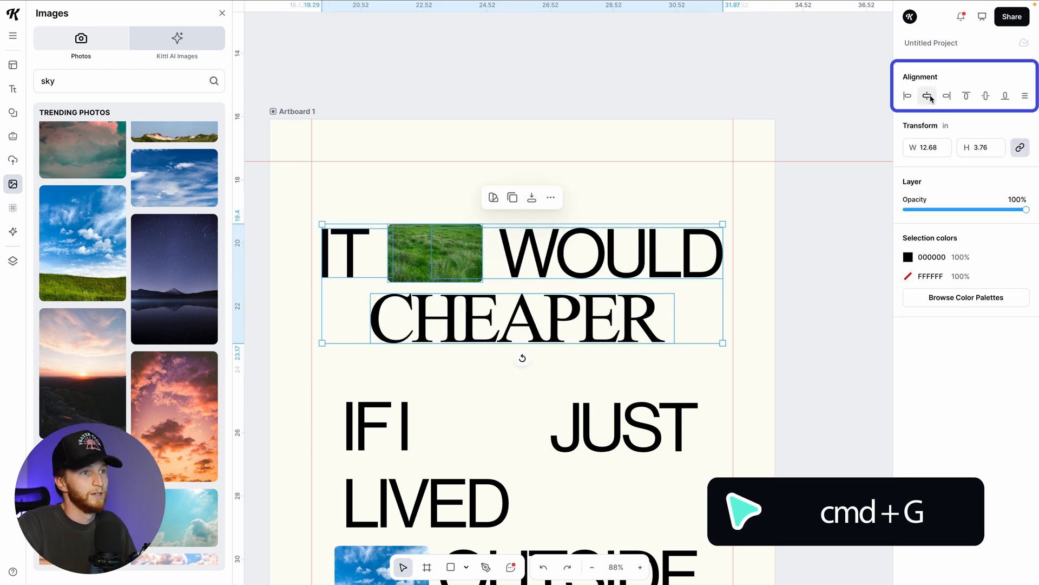
pyautogui.press('Escape')
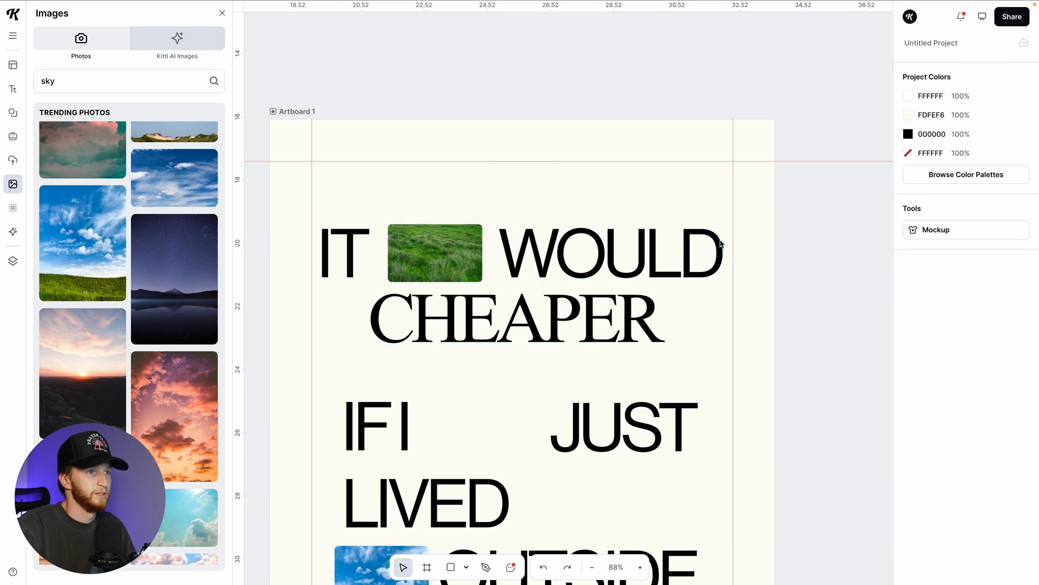
pyautogui.click(536, 264)
pyautogui.press('Escape')
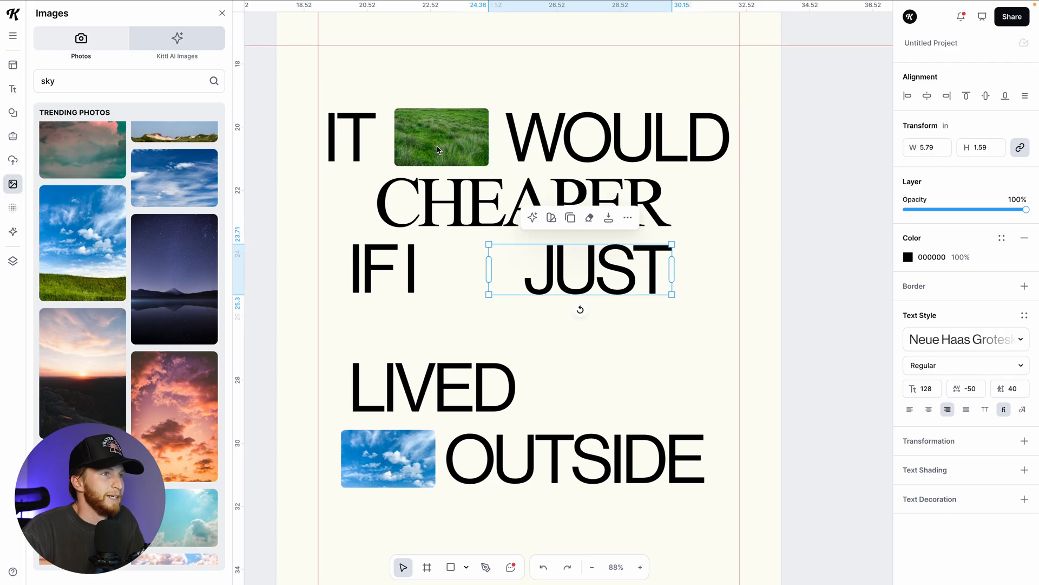
# Place a copy of the masked grass photo between IF I and JUST, and shift JUST right to clear it
pyautogui.moveTo(439, 150); pyautogui.dragTo(476, 273)
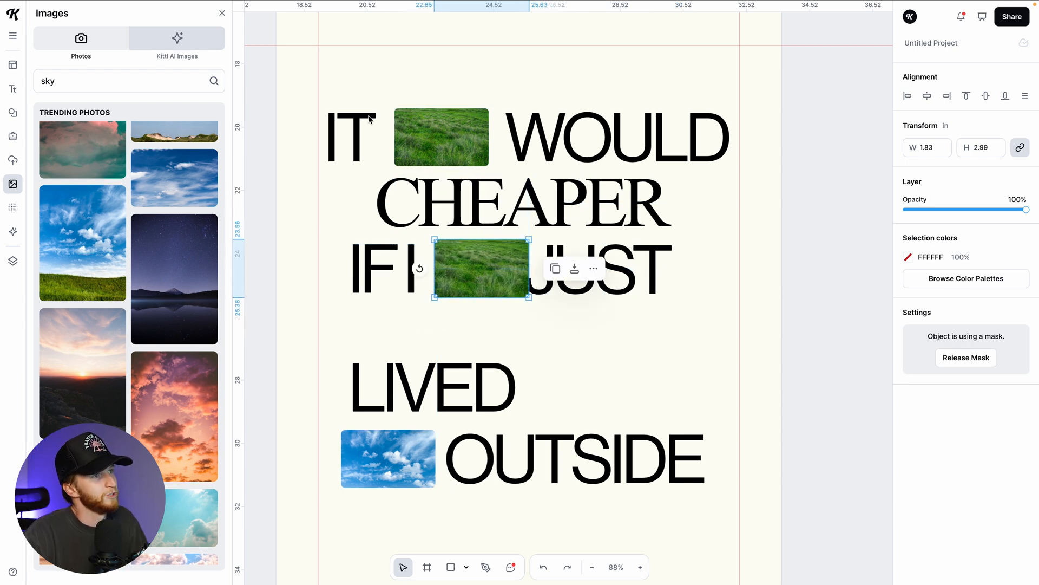
pyautogui.click(646, 273)
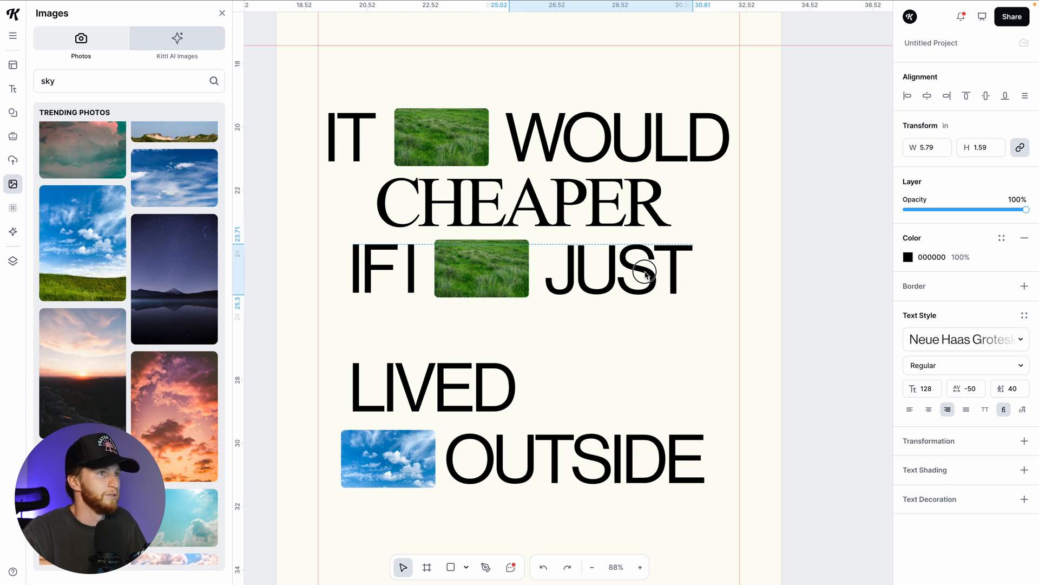
pyautogui.click(628, 347)
# Search the stock photos for "outside" and put the coastal cliff photo into the mask between IF I and JUST
pyautogui.click(54, 84)
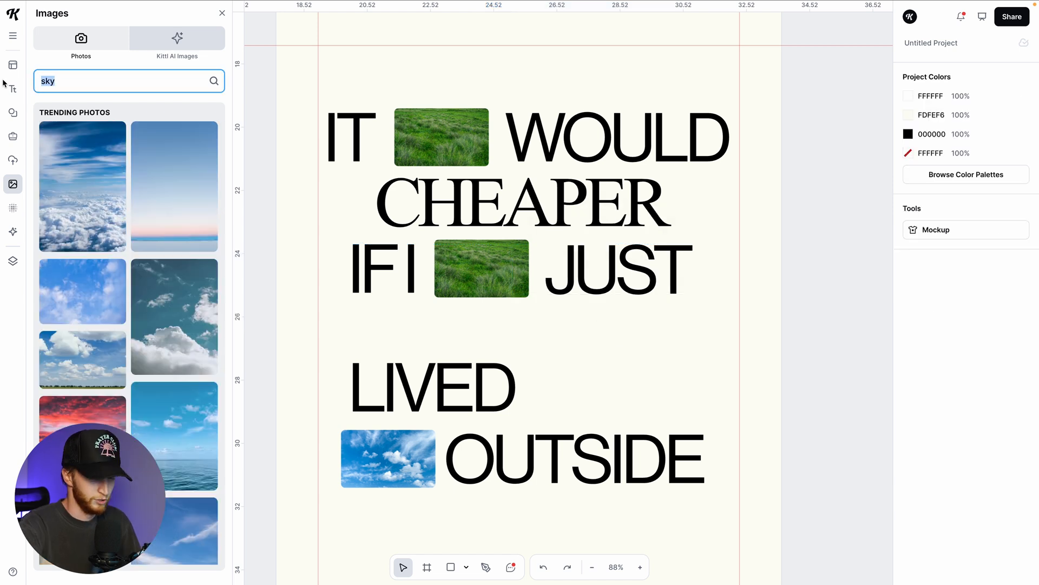
pyautogui.write('outside')
pyautogui.press('Return')
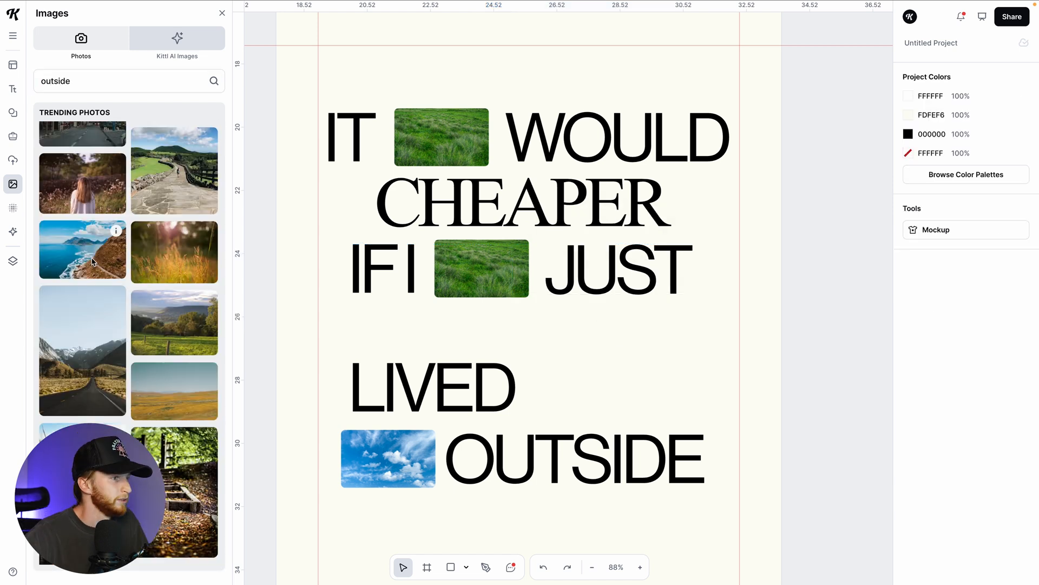
pyautogui.moveTo(82, 249); pyautogui.dragTo(434, 368)
# Tuck LIVED beneath the IF I line, narrow its text box, and place a copy of the masked coast photo after it
pyautogui.moveTo(471, 315); pyautogui.dragTo(634, 406)
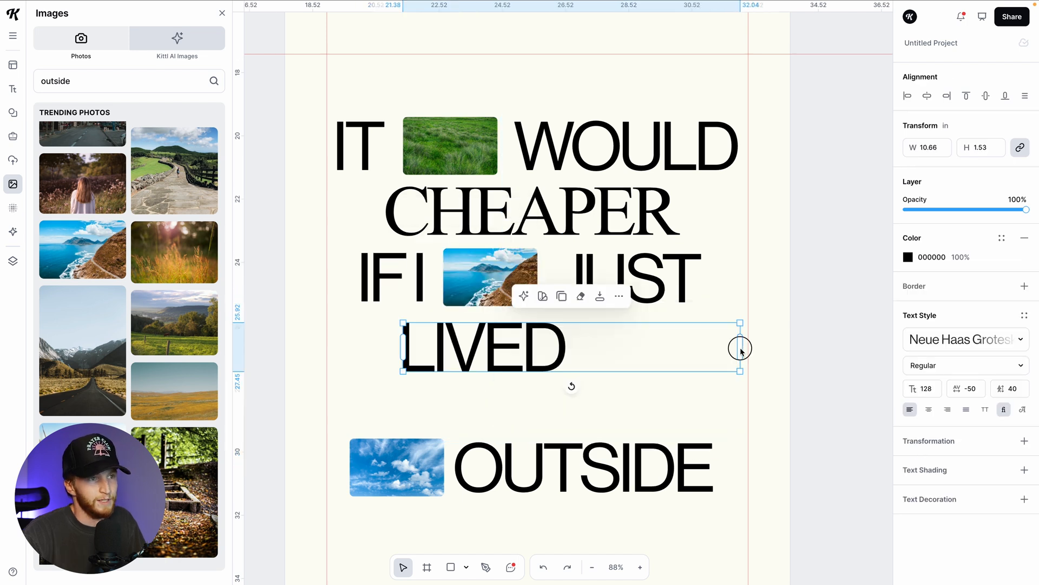
pyautogui.moveTo(740, 348); pyautogui.dragTo(604, 342)
pyautogui.moveTo(456, 266); pyautogui.dragTo(599, 336)
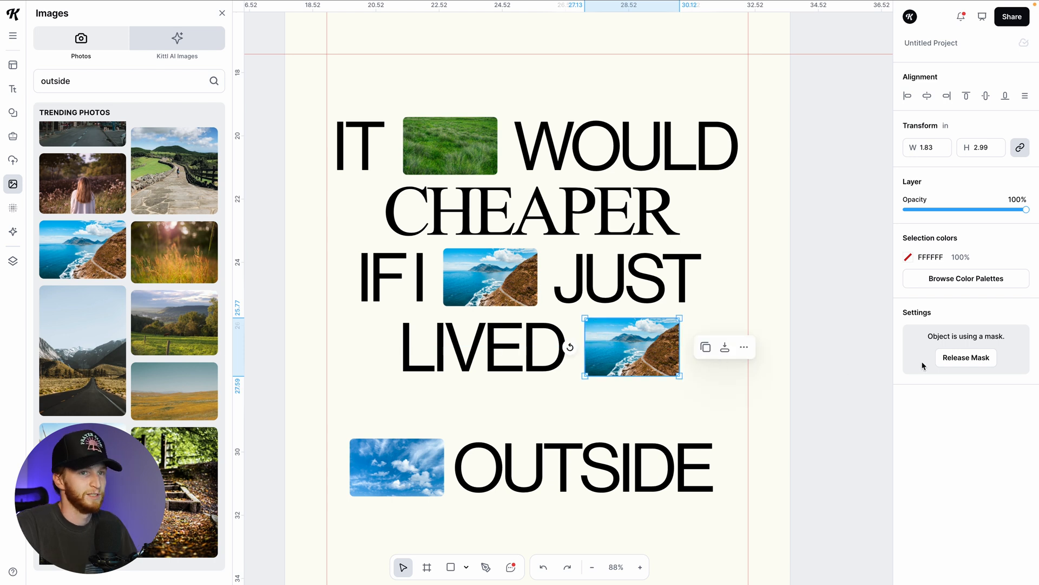
# Release the mask beside LIVED, fill it with the squirrel photo scaled to fit, and nudge the image slightly left
pyautogui.click(961, 358)
pyautogui.scroll(-5, 173, 325)
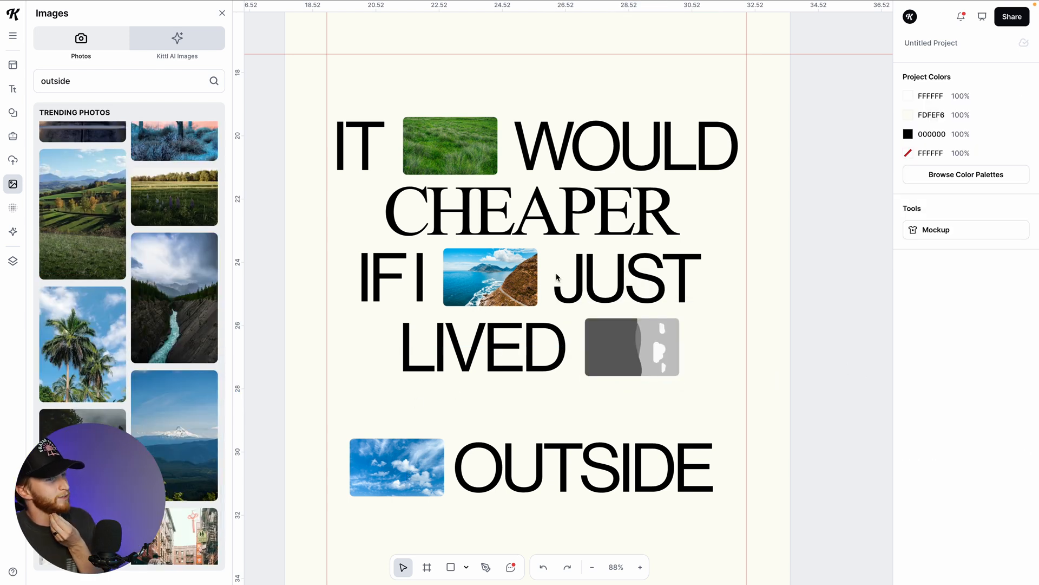
pyautogui.scroll(2, 183, 319)
pyautogui.click(176, 340)
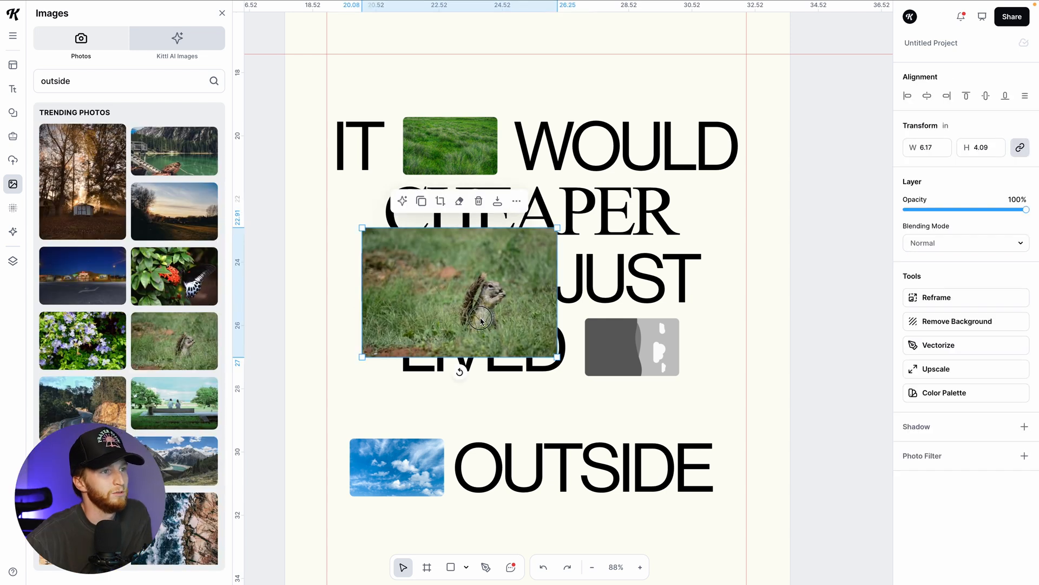
pyautogui.moveTo(480, 320); pyautogui.dragTo(630, 373)
pyautogui.moveTo(703, 394); pyautogui.dragTo(681, 383)
pyautogui.click(786, 374)
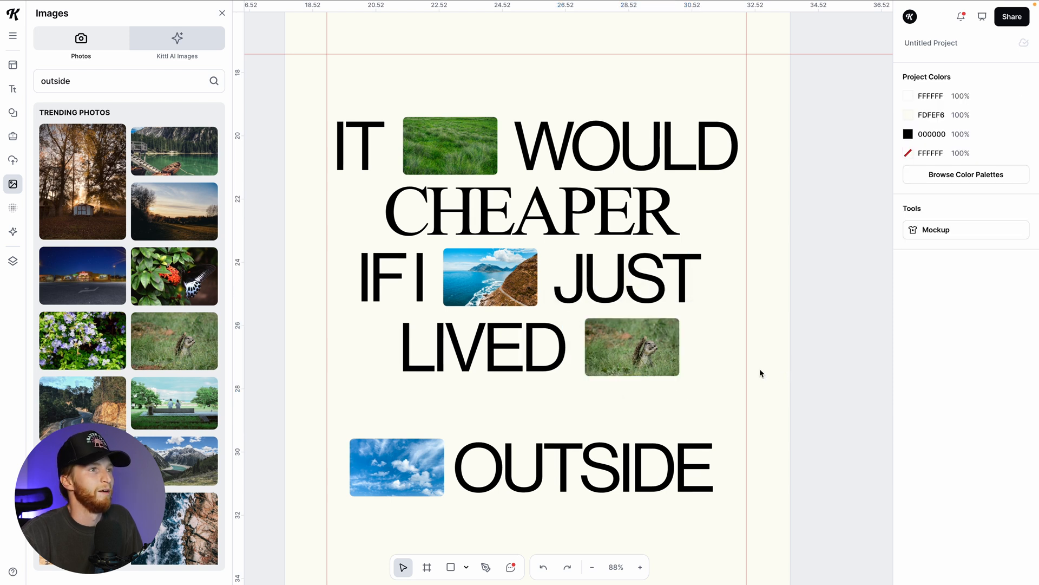
pyautogui.moveTo(616, 355); pyautogui.dragTo(614, 355)
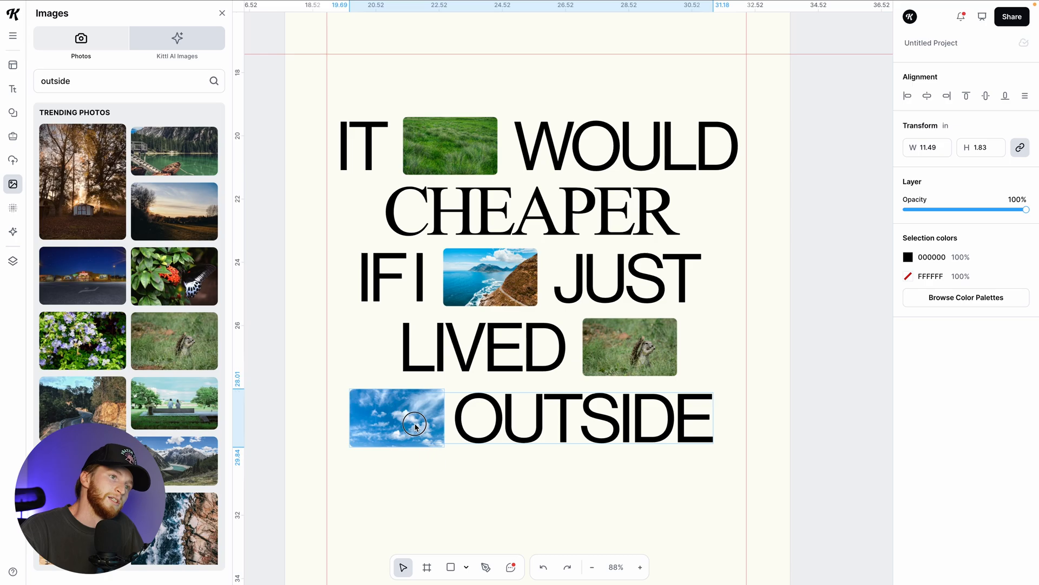
# Move OUTSIDE and its sky photo up beneath LIVED, and release the sky photo's mask
pyautogui.click(416, 427)
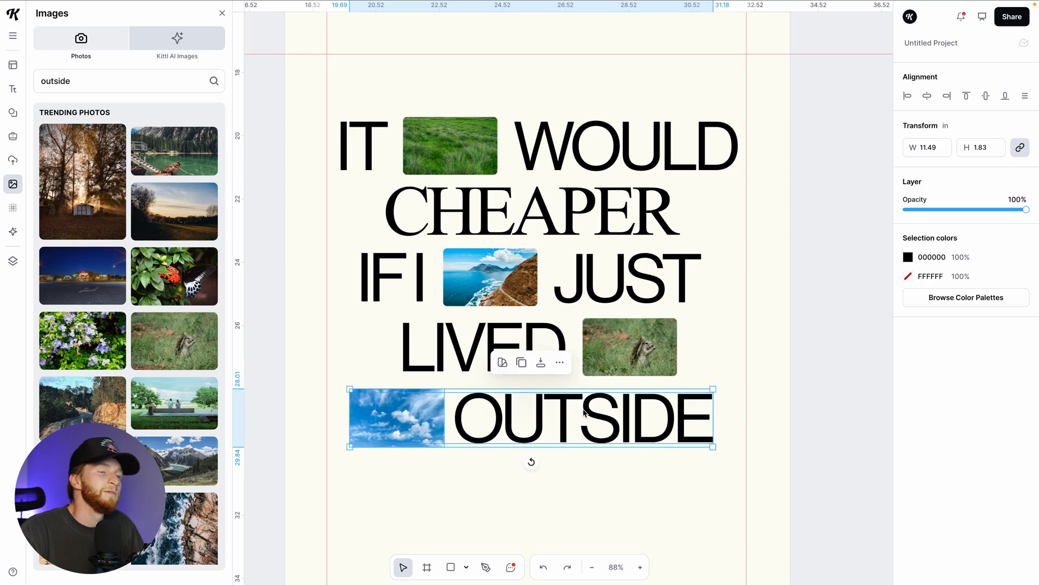
pyautogui.click(393, 413)
pyautogui.click(958, 358)
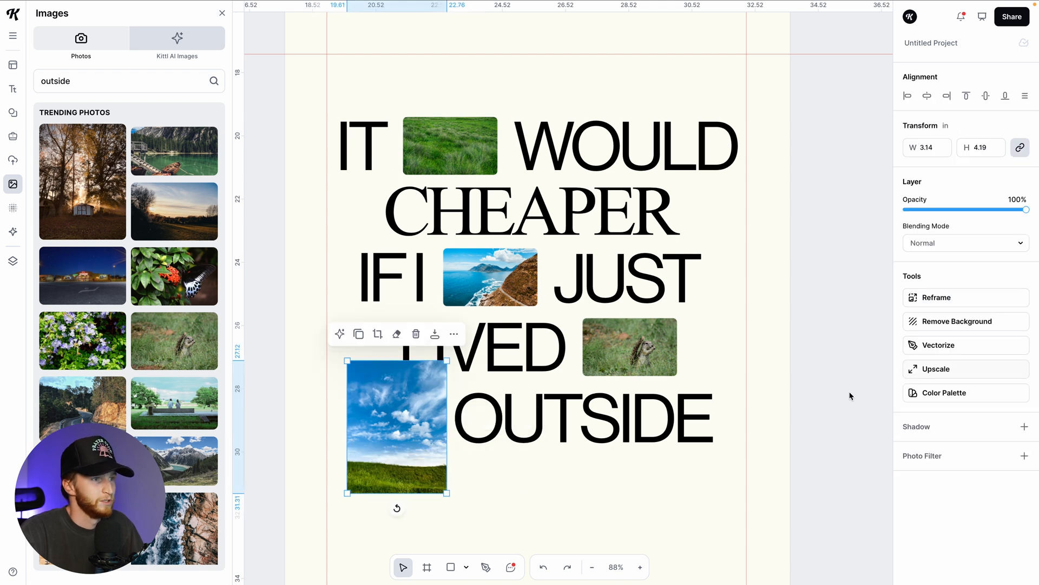
# Resize the sky photo to about 2.99 in wide and reposition it in the mask so the green field shows below the sky
pyautogui.click(493, 492)
pyautogui.click(418, 464)
pyautogui.moveTo(417, 464); pyautogui.dragTo(397, 479)
pyautogui.doubleClick(358, 421)
pyautogui.moveTo(402, 440); pyautogui.dragTo(448, 460)
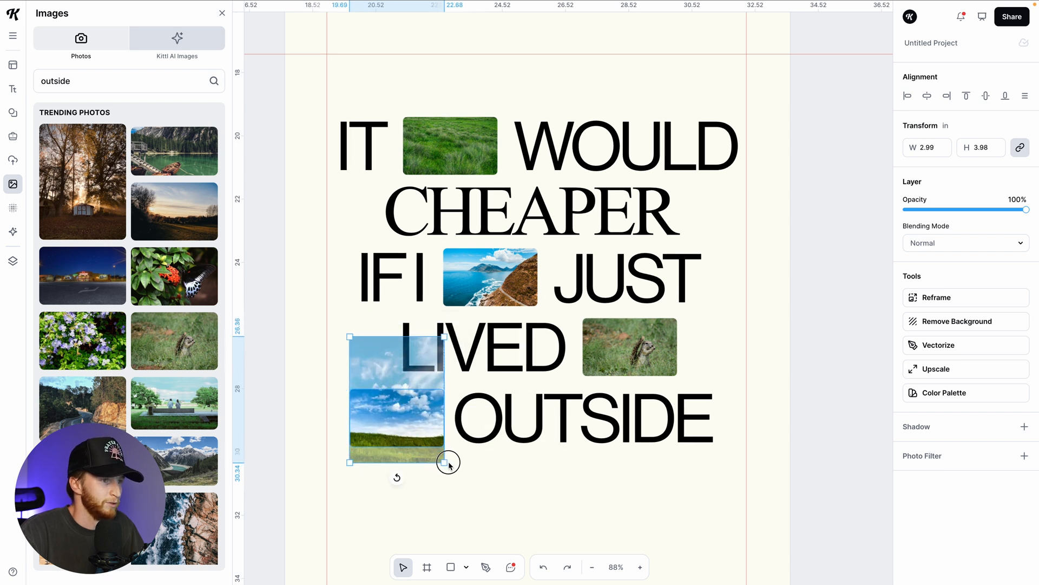
pyautogui.moveTo(406, 422); pyautogui.dragTo(406, 415)
pyautogui.click(488, 505)
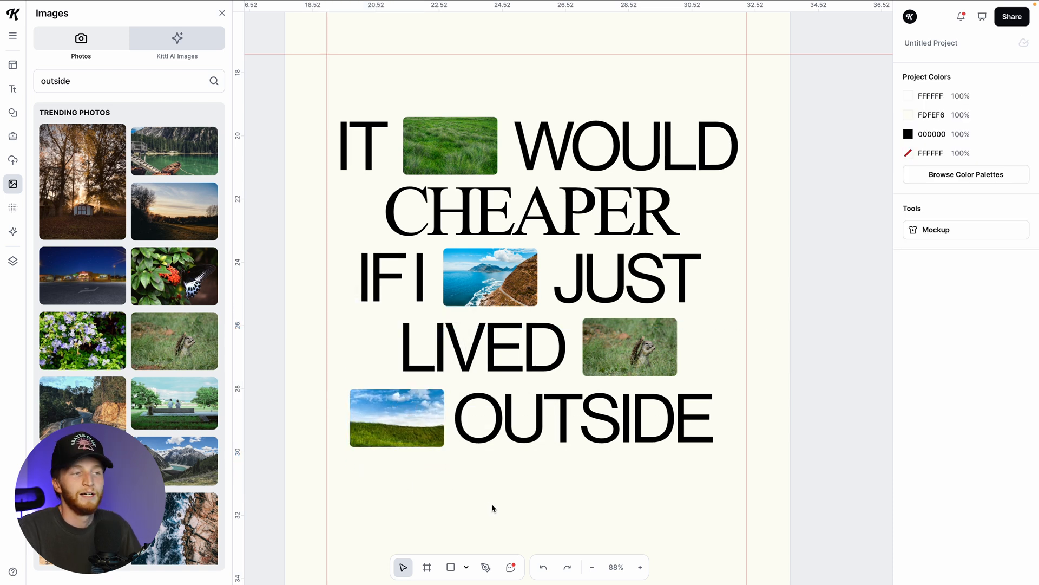
# Examine the IF I, LIVED and OUTSIDE lines in turn, checking how each text and photo combination is arranged
pyautogui.click(387, 420)
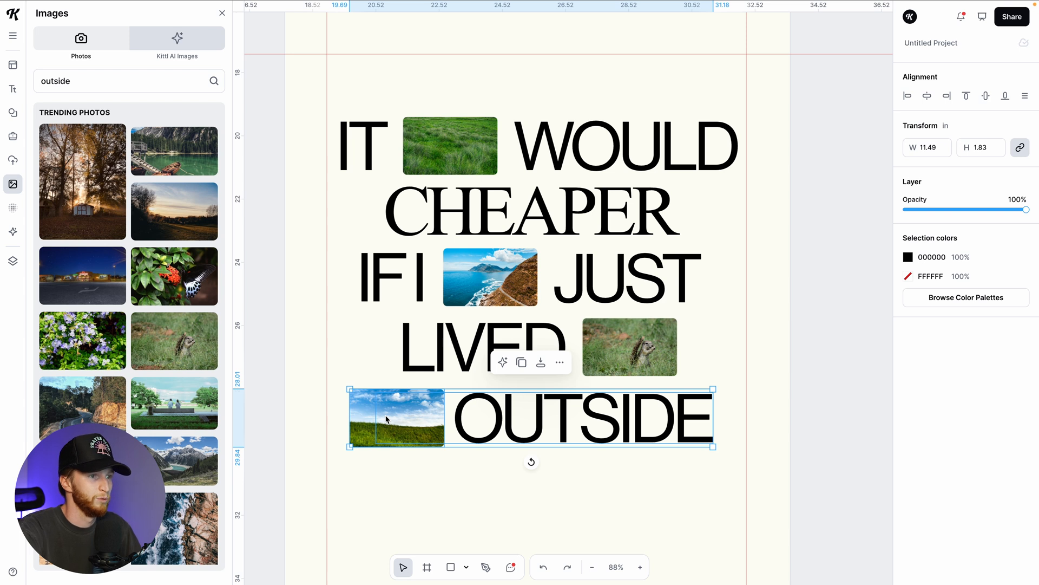
pyautogui.click(686, 359)
pyautogui.click(709, 281)
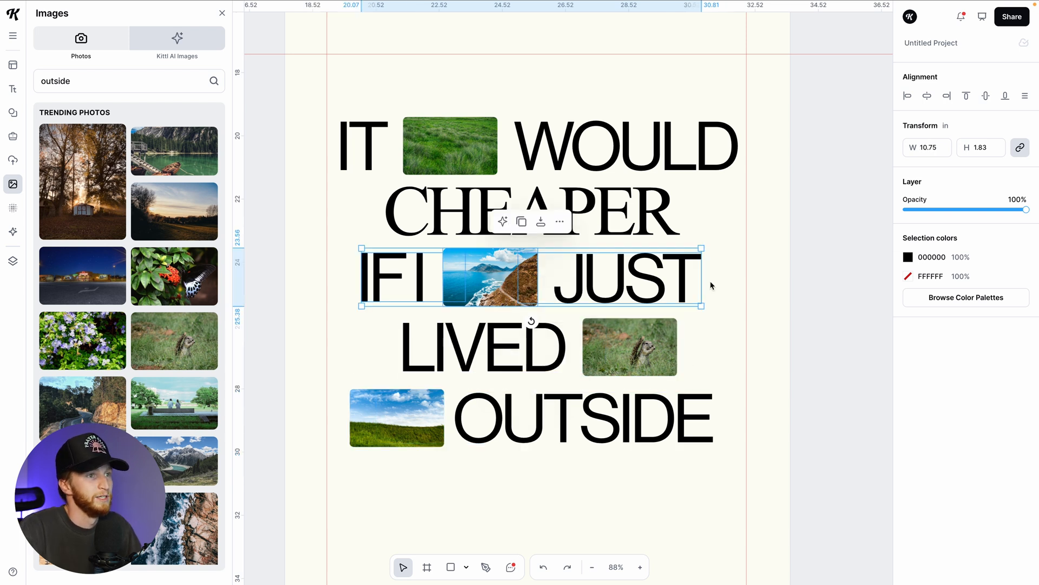
pyautogui.click(772, 289)
pyautogui.doubleClick(682, 283)
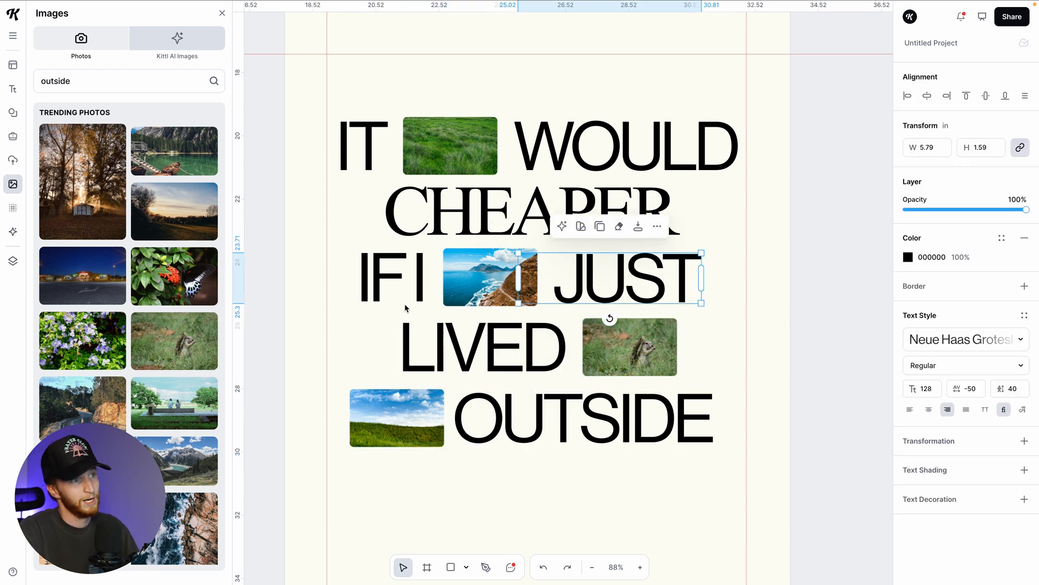
pyautogui.click(393, 282)
pyautogui.click(441, 351)
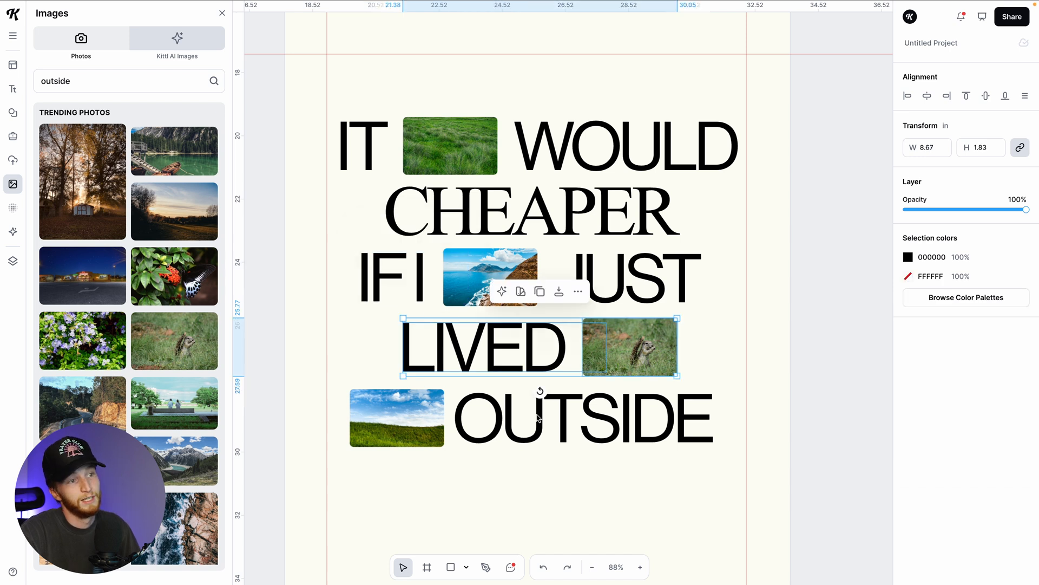
pyautogui.click(550, 420)
pyautogui.click(339, 275)
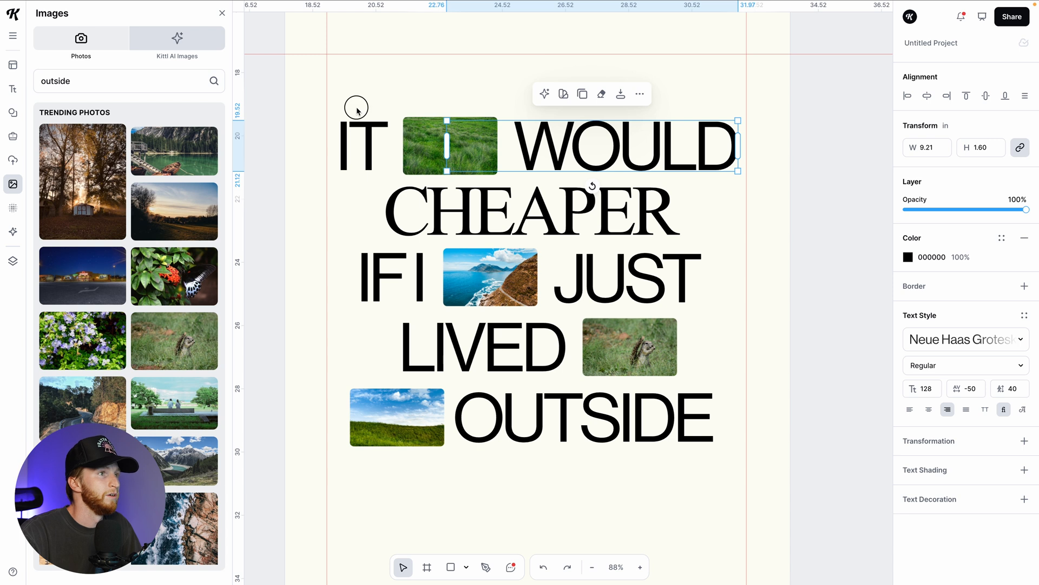
# Select the IT and WOULD line with its grass photo, and align CHEAPER to the artboard's vertical centre line
pyautogui.moveTo(352, 107); pyautogui.dragTo(587, 149)
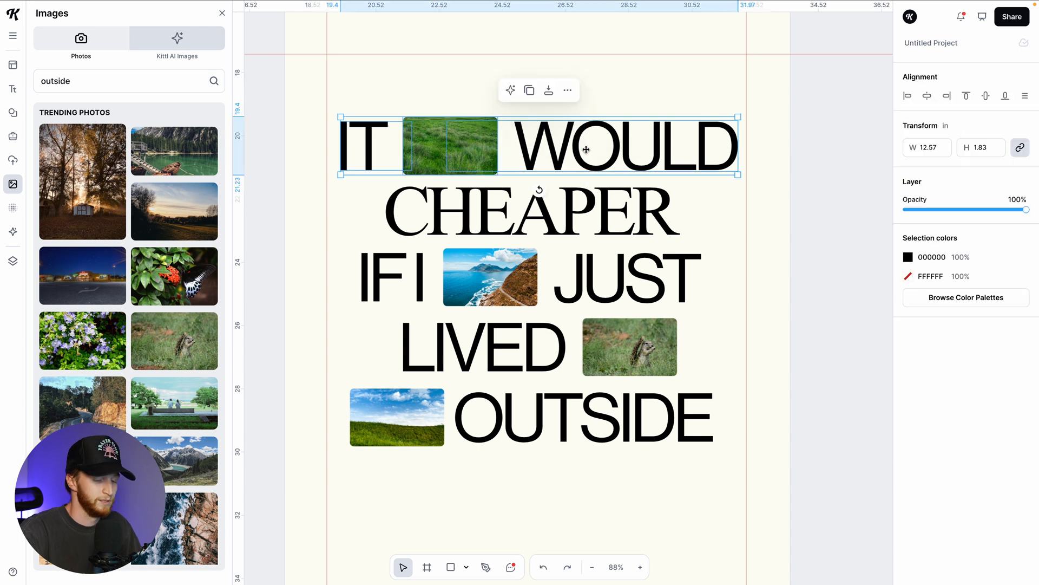
pyautogui.moveTo(385, 84); pyautogui.dragTo(597, 396)
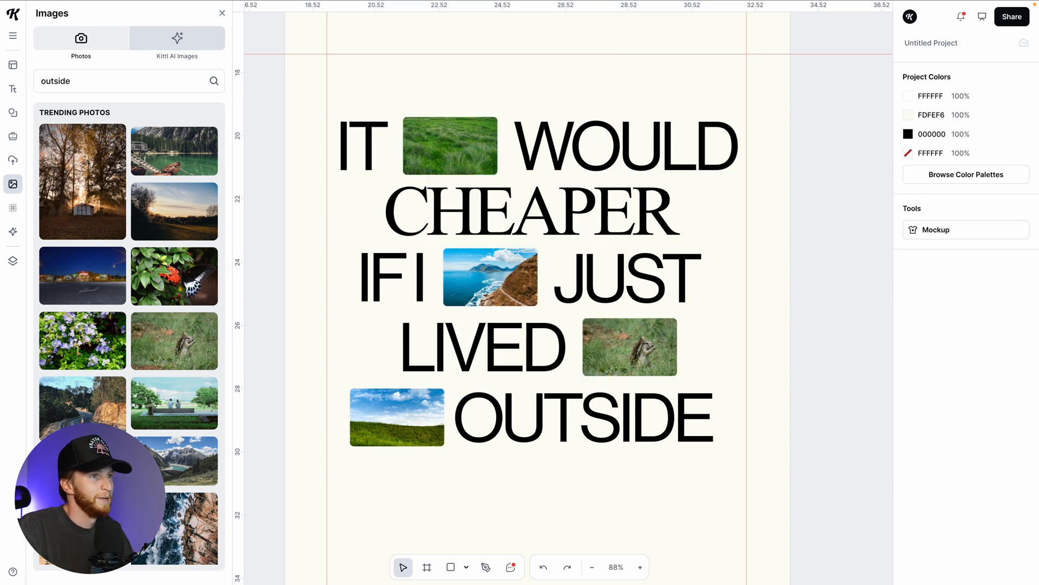
pyautogui.click(538, 216)
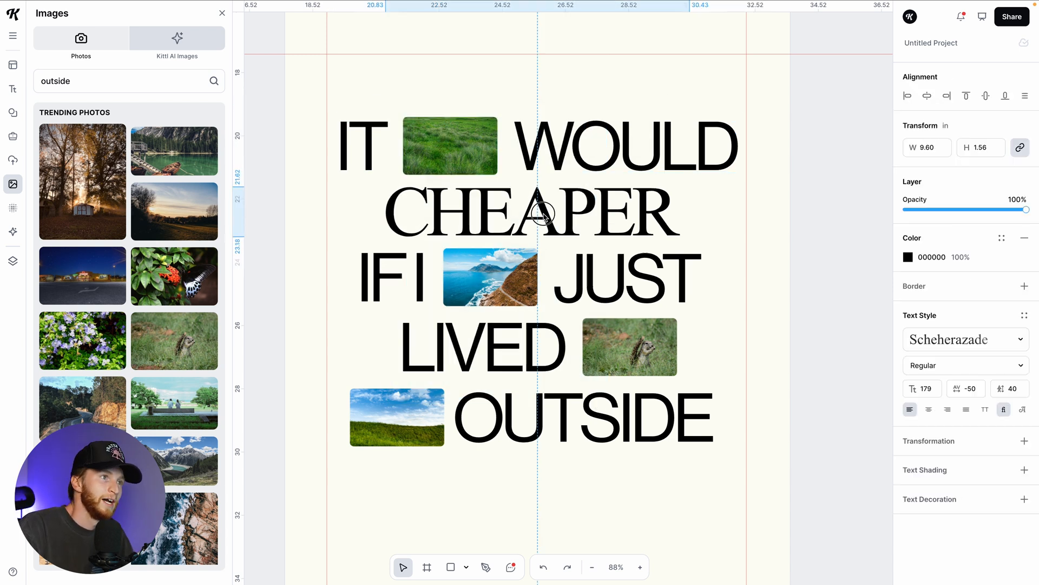